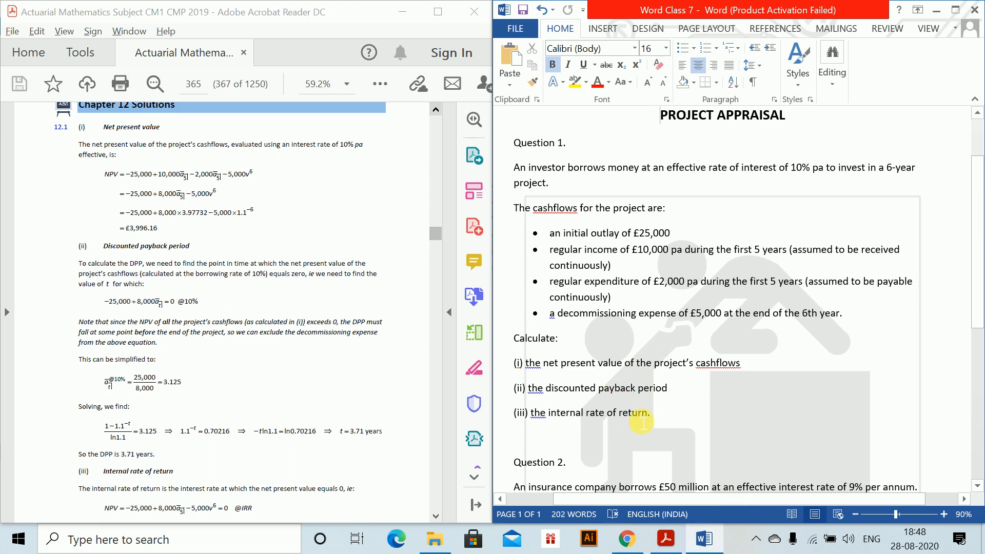
- Create a new blank document and place it on the right half of the screen beside the solutions PDF
{"action": "key", "text": "ctrl+n"}
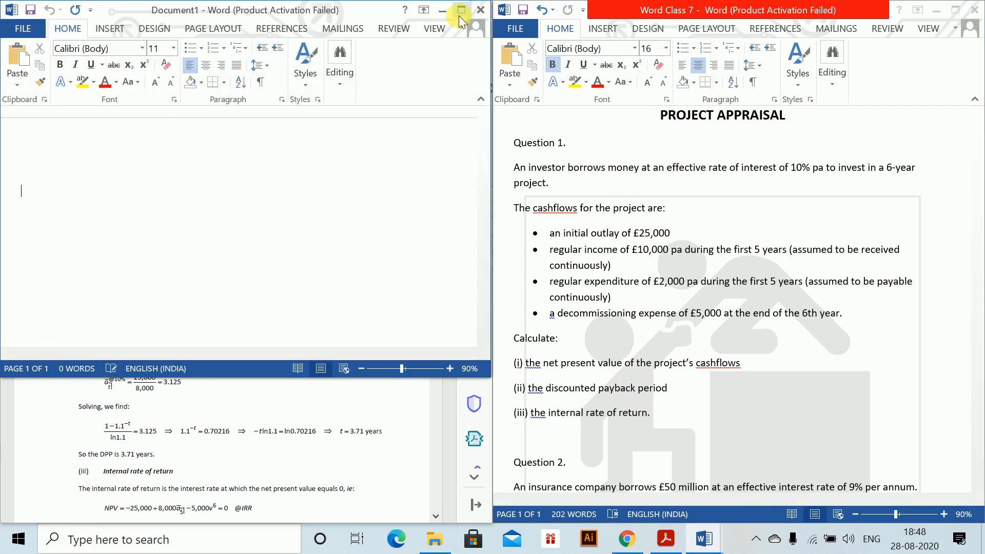
{"action": "left_click_drag", "start_coordinate": [354, 11], "coordinate": [890, 1]}
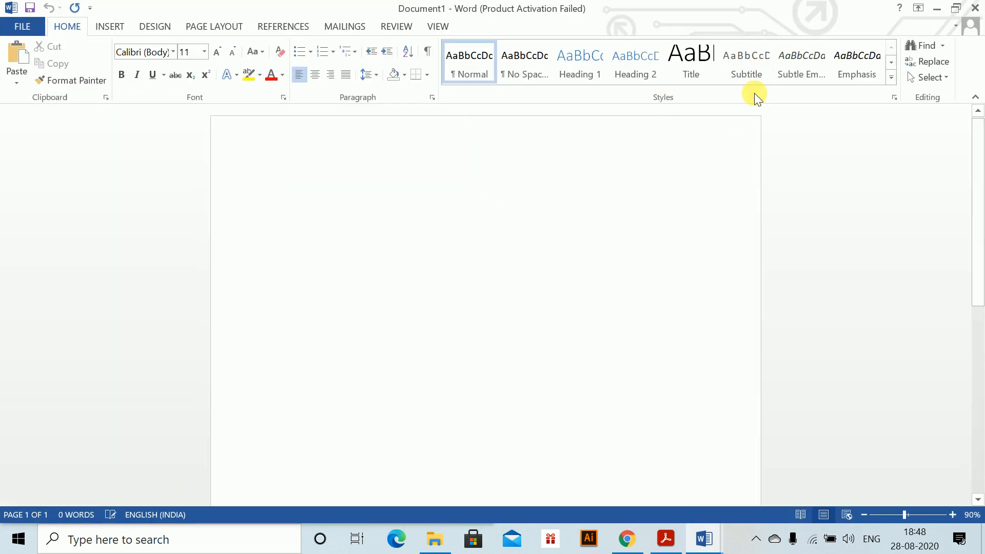
{"action": "key", "text": "super+Right"}
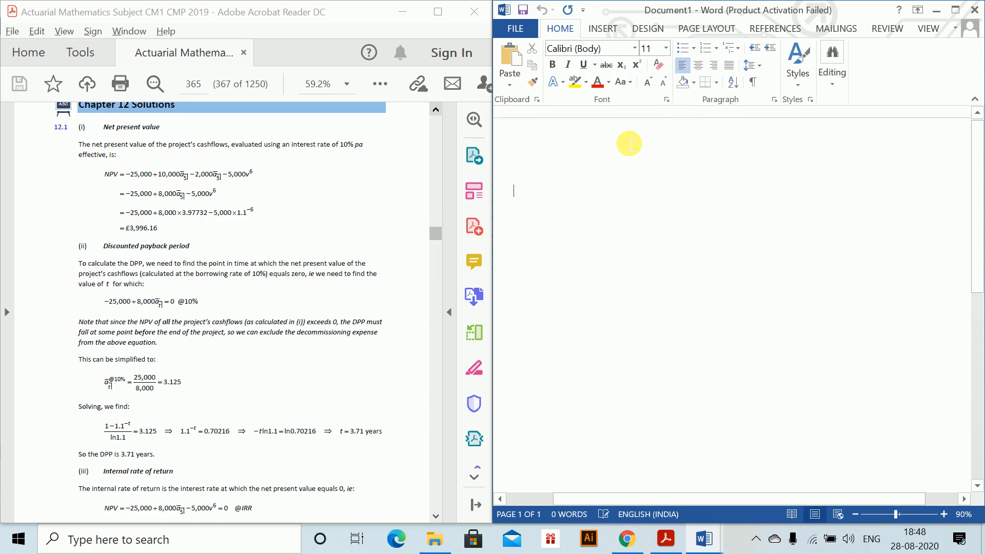
- Increase the font size and enter the headings "Question 1." and "(i)" on separate lines
{"action": "key", "text": "ctrl+shift+period"}
{"action": "type", "text": "Question 1. "}
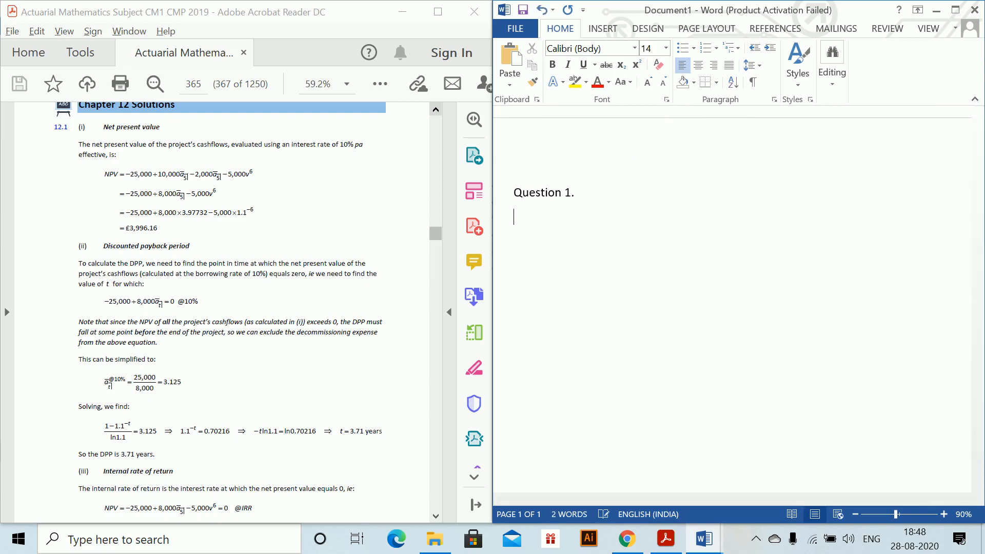
{"action": "type", "text": "(i)"}
{"action": "key", "text": "Return"}
- Insert an equation below (i) reading NPV = −25000 + 10000 ā with subscript 5|, using the annuity symbol
{"action": "key", "text": "alt+equal"}
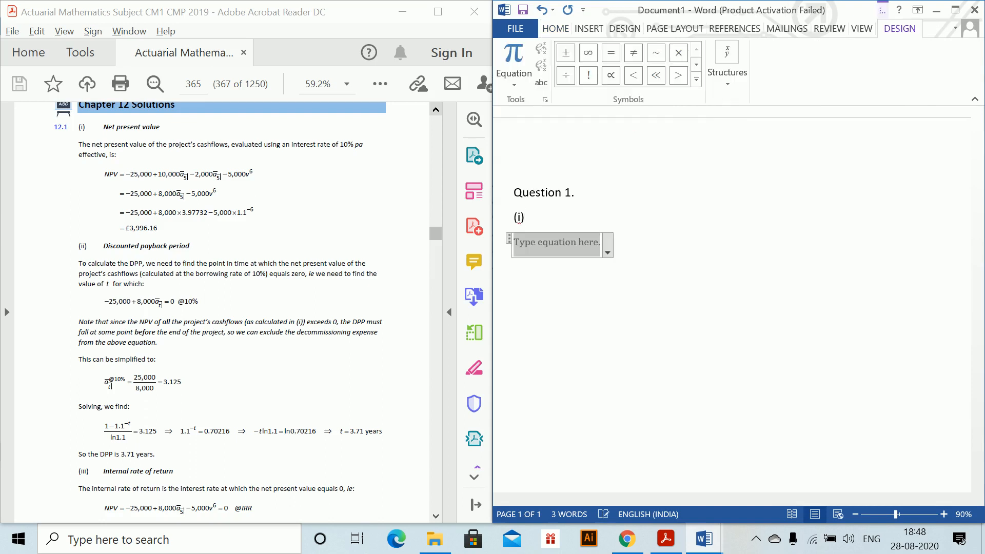
{"action": "type", "text": "NPV="}
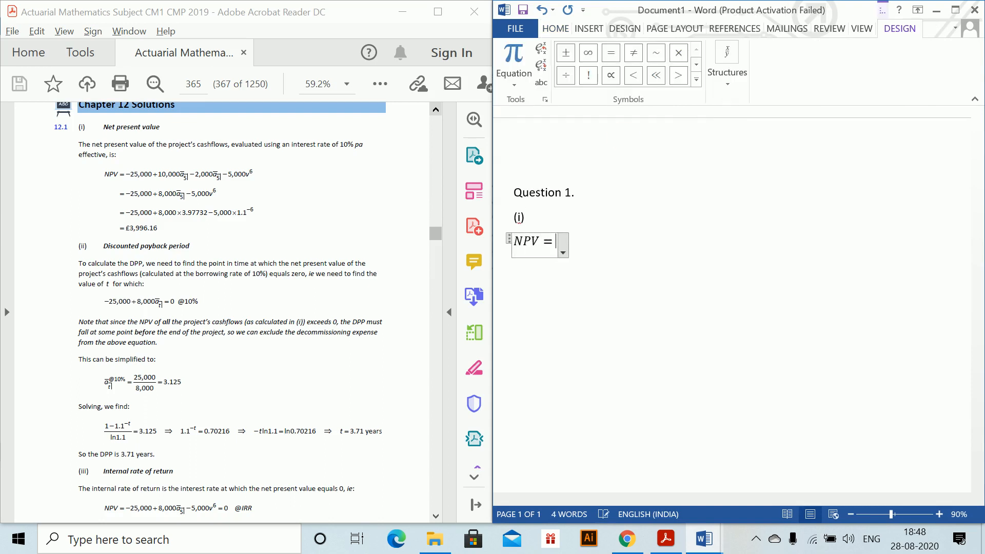
{"action": "type", "text": "-25000"}
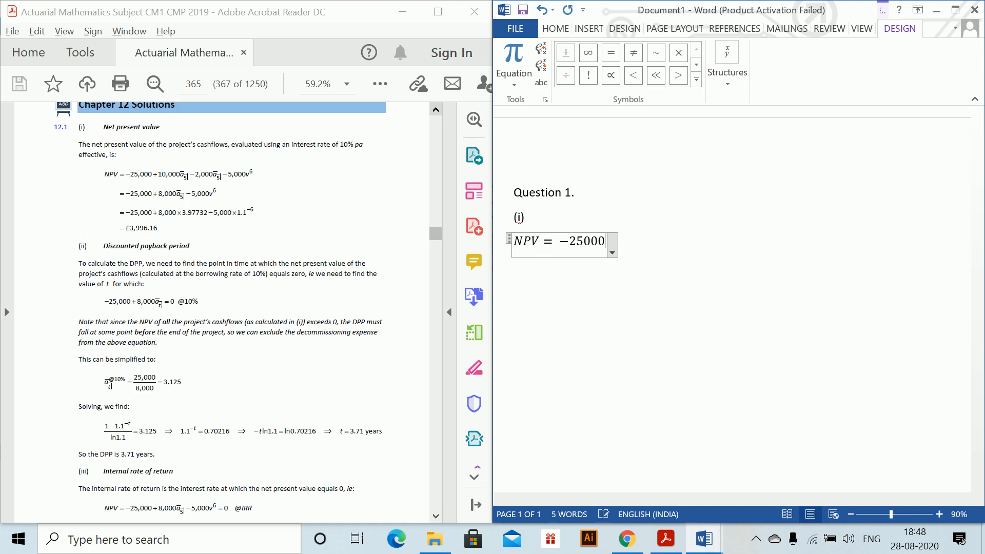
{"action": "type", "text": "+10000"}
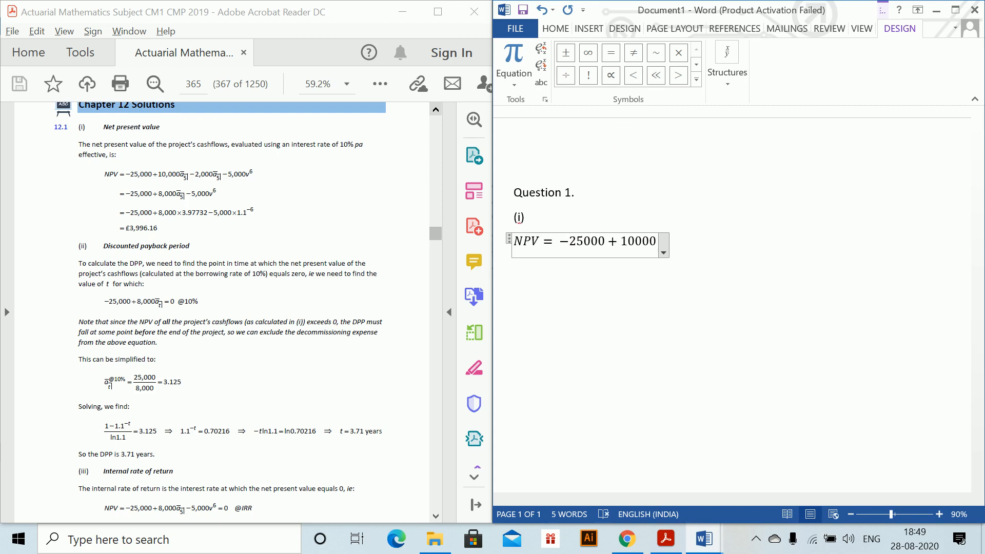
{"action": "key", "text": "alt+a"}
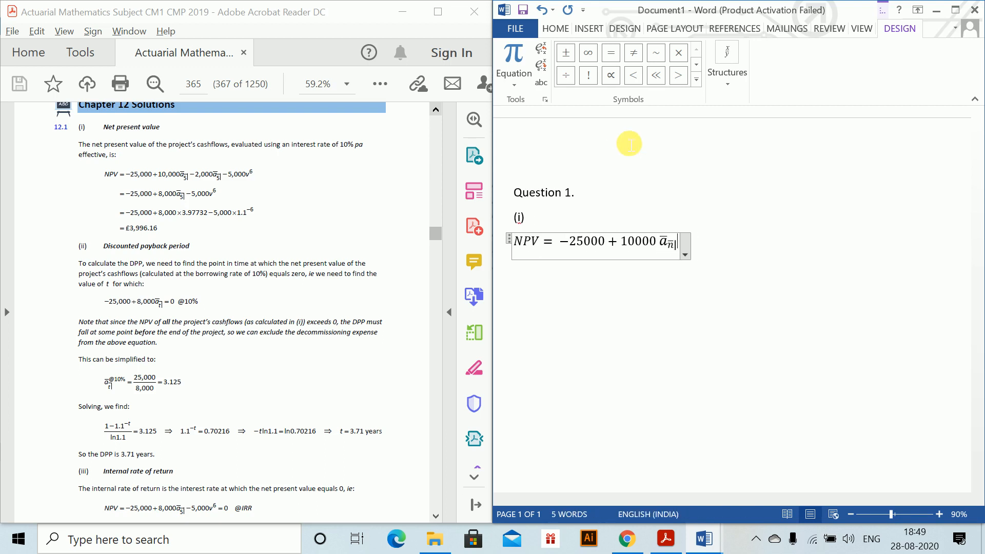
{"action": "left_click", "coordinate": [673, 247]}
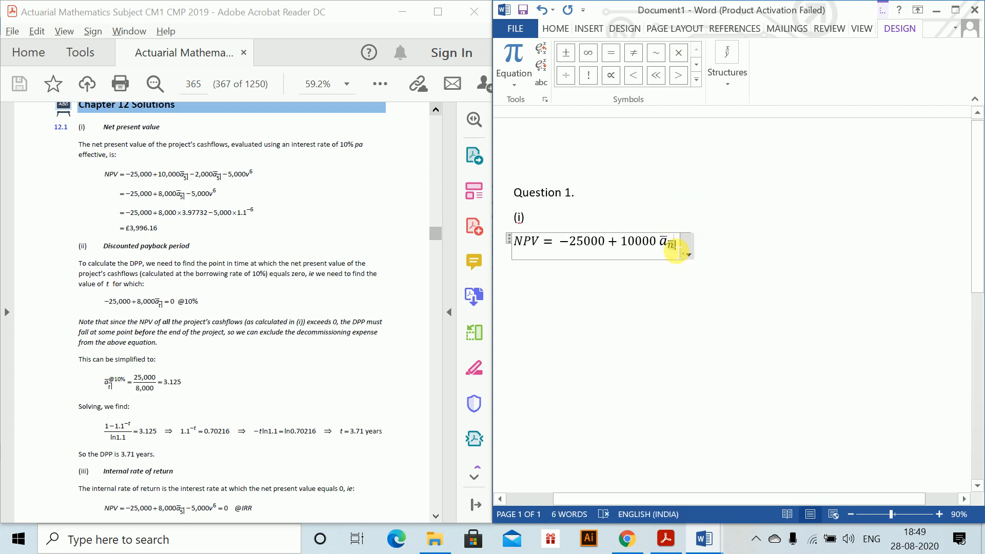
{"action": "type", "text": "5"}
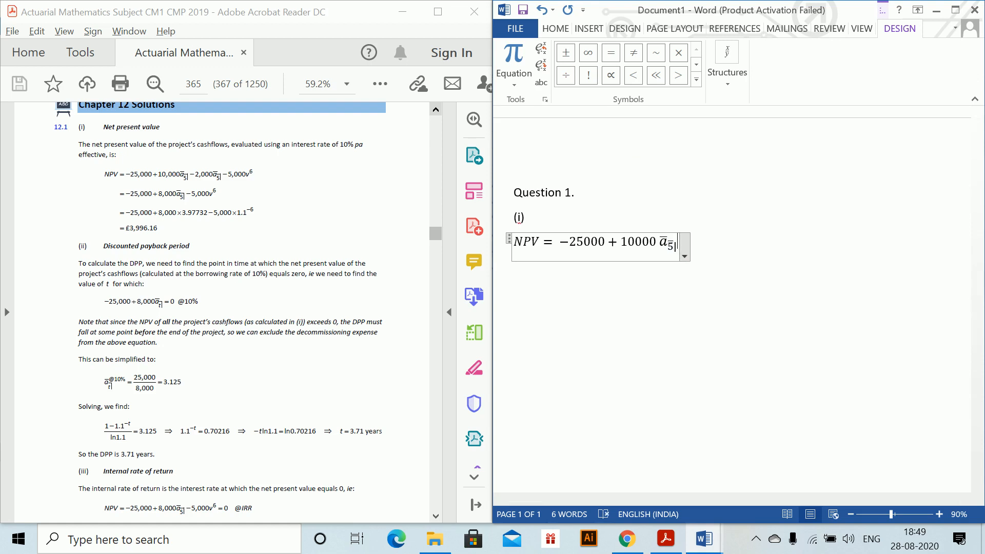
- Extend the NPV equation with − 2000 ā, setting the annuity symbol's subscript to 5|
{"action": "key", "text": "Right"}
{"action": "type", "text": "-200"}
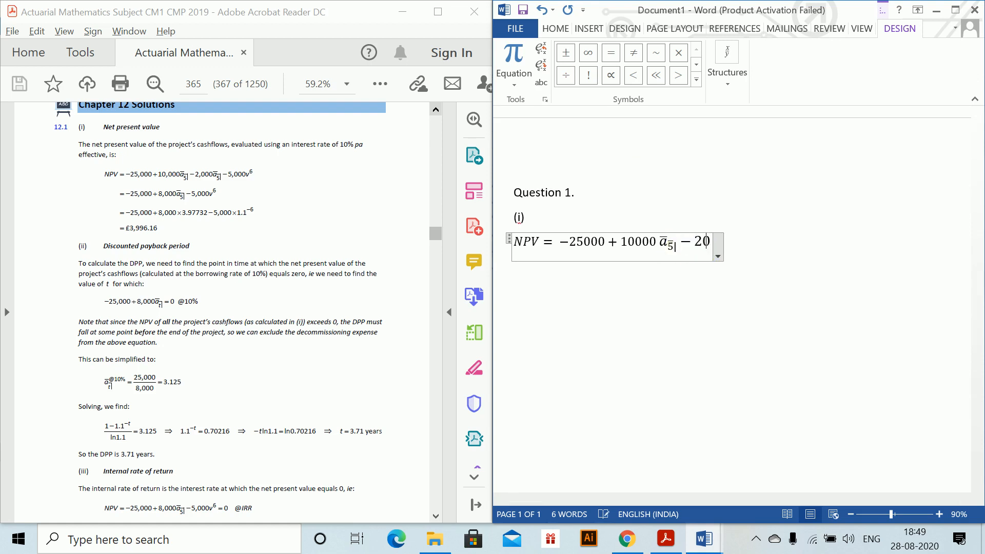
{"action": "type", "text": "00"}
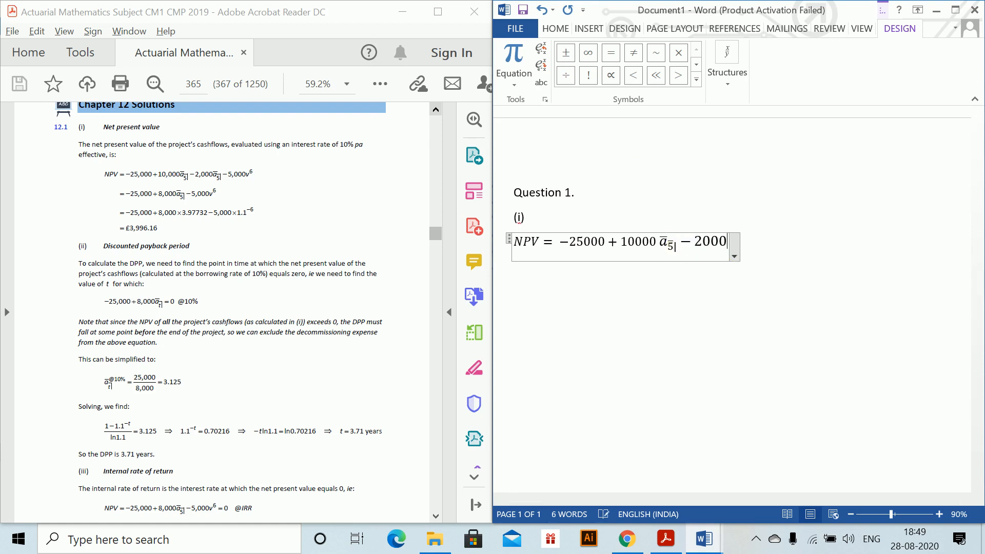
{"action": "type", "text": "a̅n̅|"}
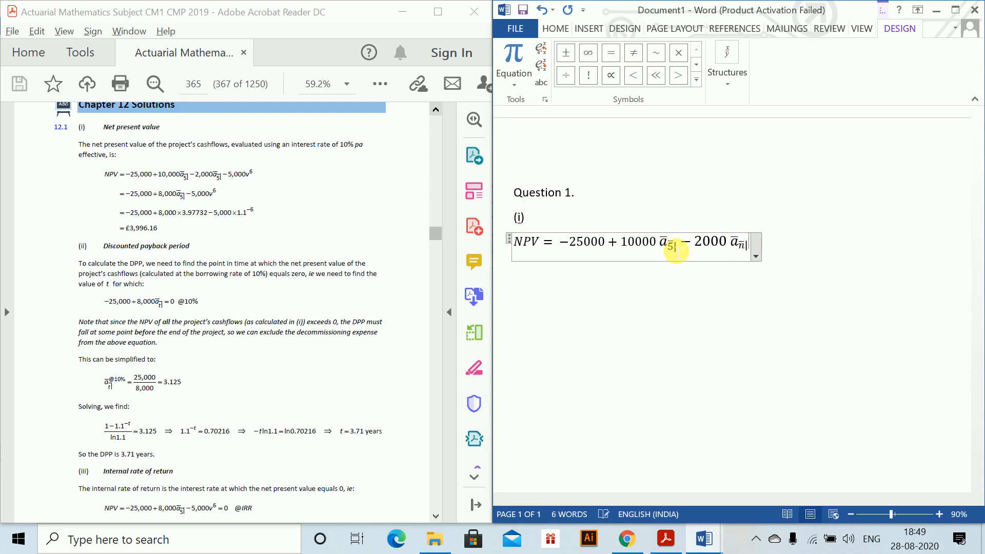
{"action": "left_click", "coordinate": [744, 243]}
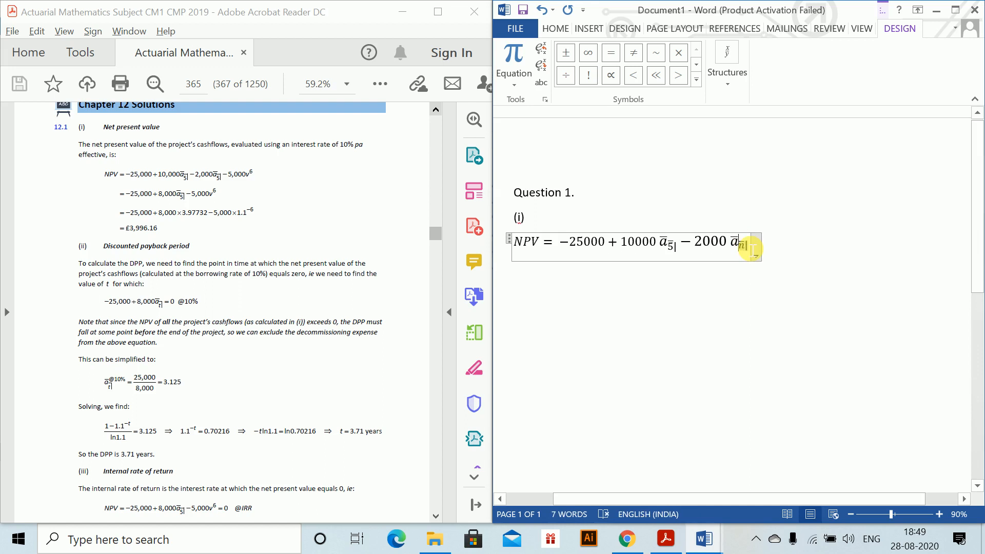
{"action": "key", "text": "BackSpace"}
{"action": "type", "text": "5|"}
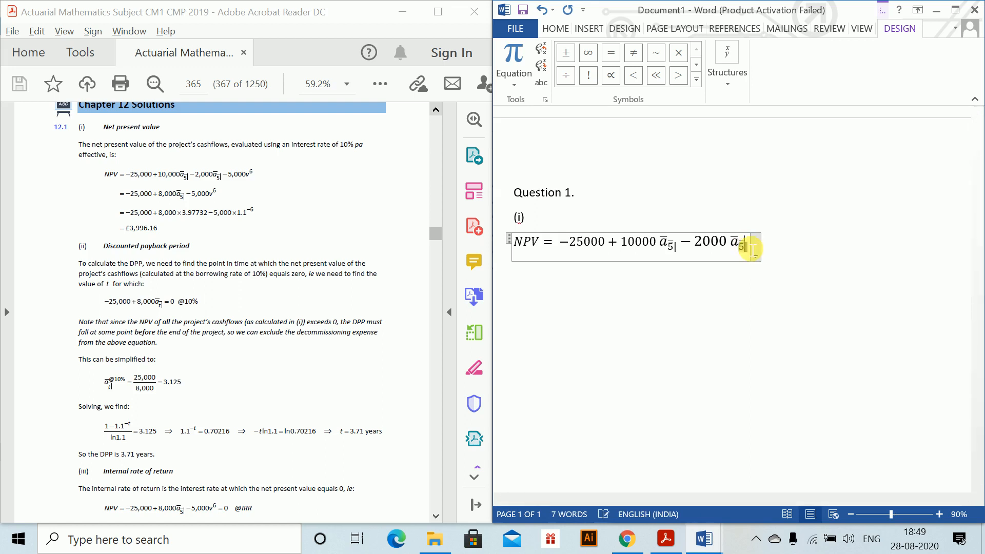
- Complete the NPV equation with the term − 5000v⁶
{"action": "key", "text": "Right"}
{"action": "type", "text": "-500"}
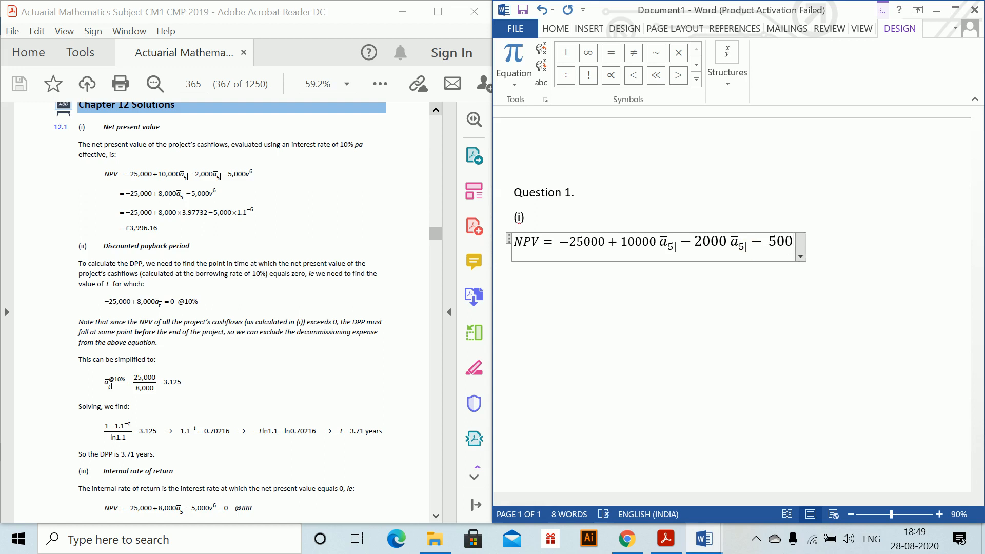
{"action": "type", "text": "0v^6"}
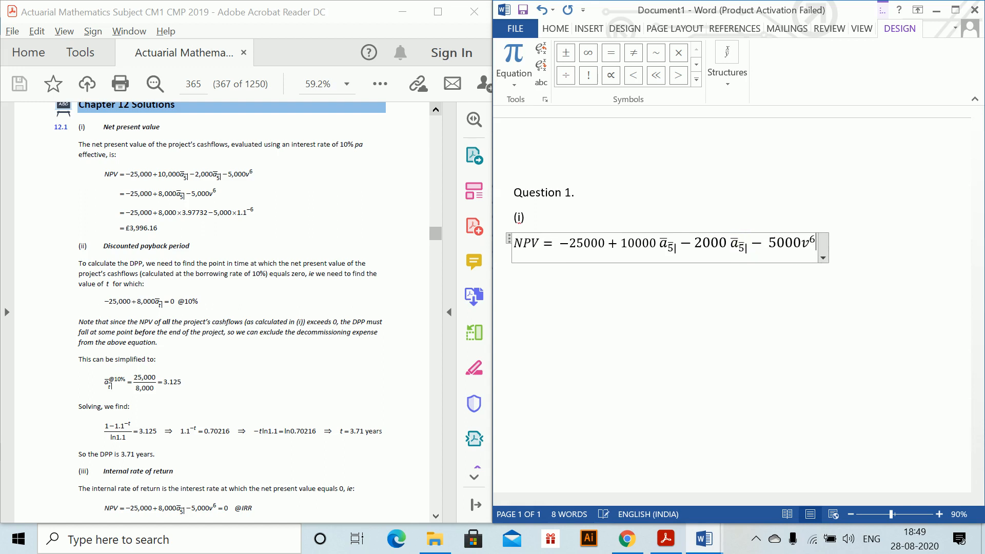
- Start a second line with an equals sign followed by an inline equation reading −250000 + 8000
{"action": "key", "text": "Return"}
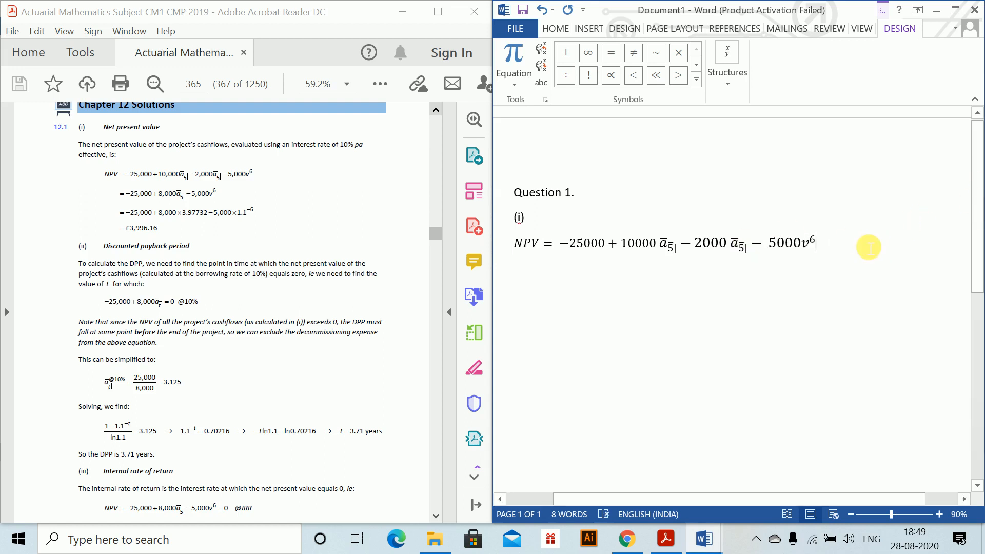
{"action": "type", "text": "="}
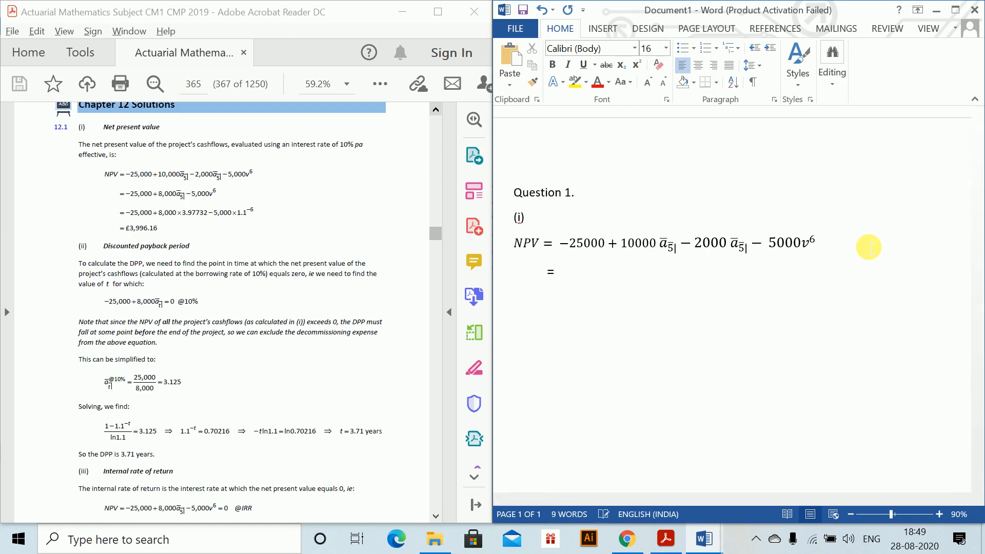
{"action": "key", "text": "BackSpace"}
{"action": "key", "text": "alt+equal"}
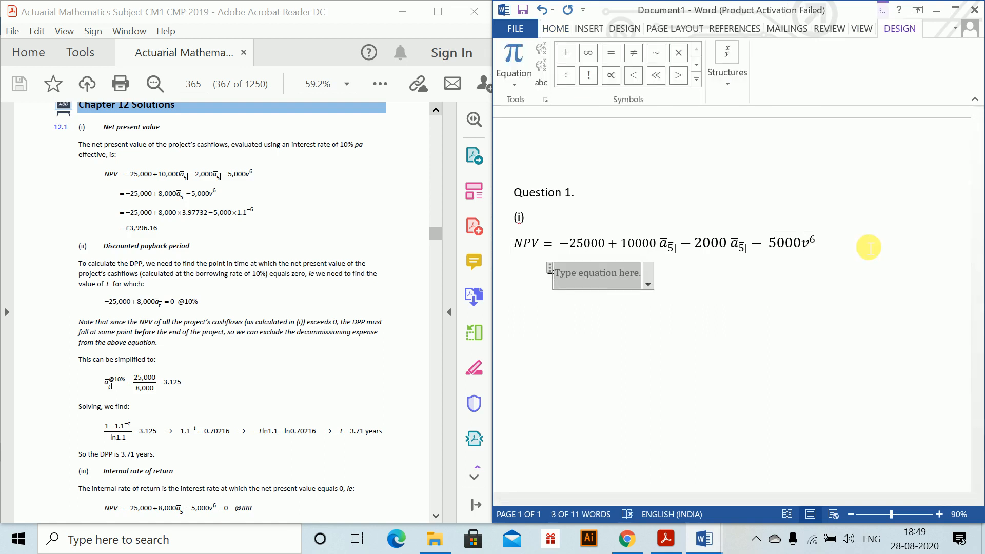
{"action": "type", "text": "-250000"}
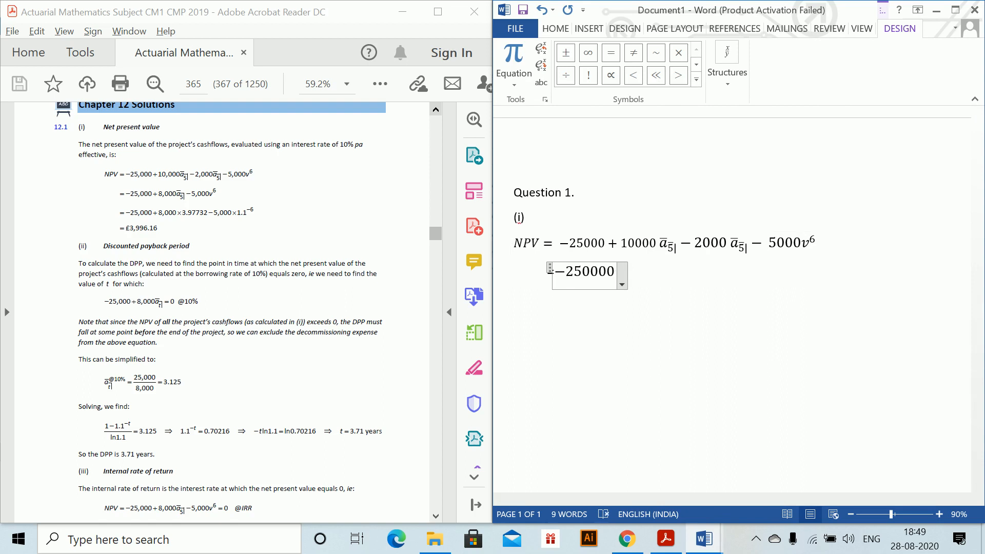
{"action": "type", "text": "+800"}
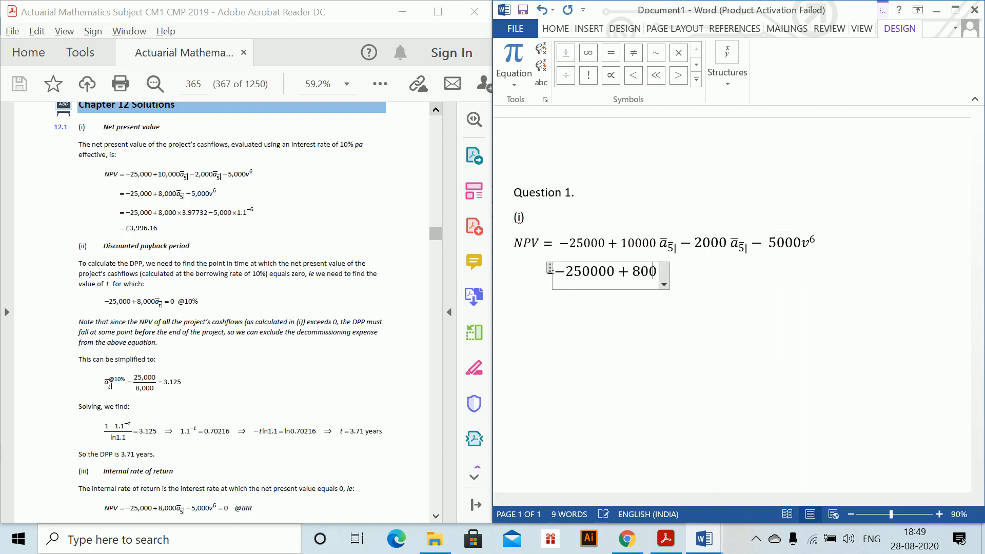
{"action": "type", "text": "0"}
- Copy ā5| − 5000v⁶ from the end of the first equation to the end of the second line's equation
{"action": "left_click", "coordinate": [733, 248]}
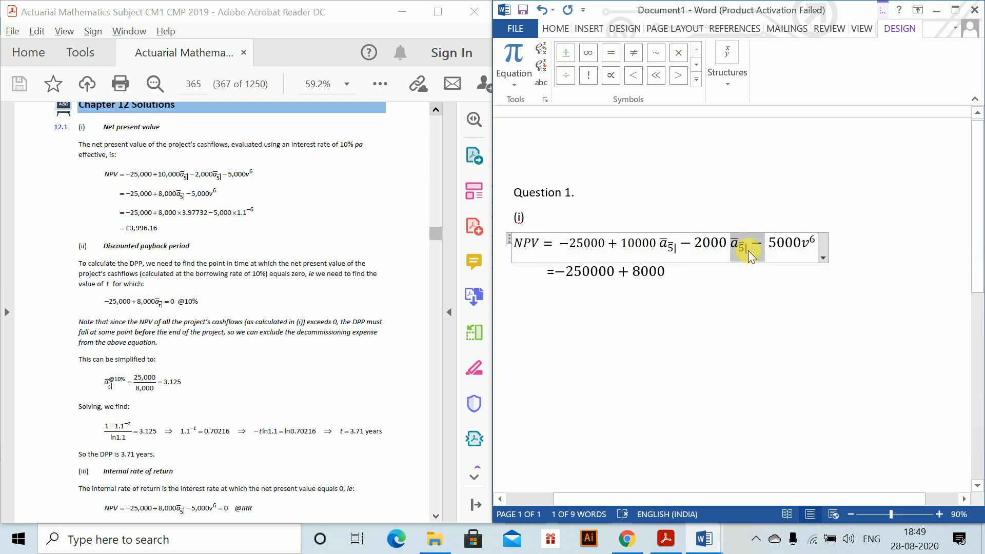
{"action": "key", "text": "shift+Right"}
{"action": "key", "text": "shift+Right"}
{"action": "key", "text": "shift+Right"}
{"action": "key", "text": "shift+Right"}
{"action": "key", "text": "shift+Right"}
{"action": "key", "text": "shift+Right"}
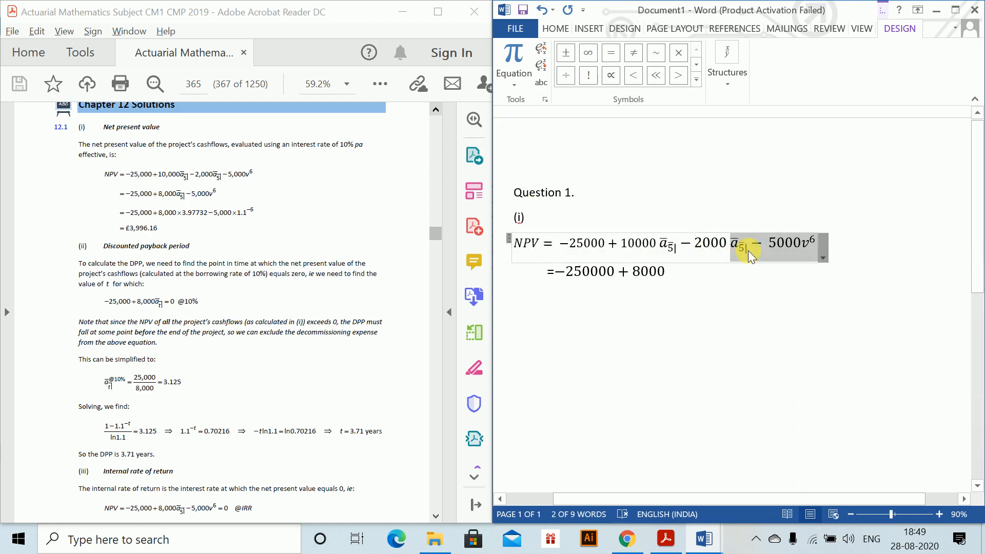
{"action": "left_click", "coordinate": [656, 287]}
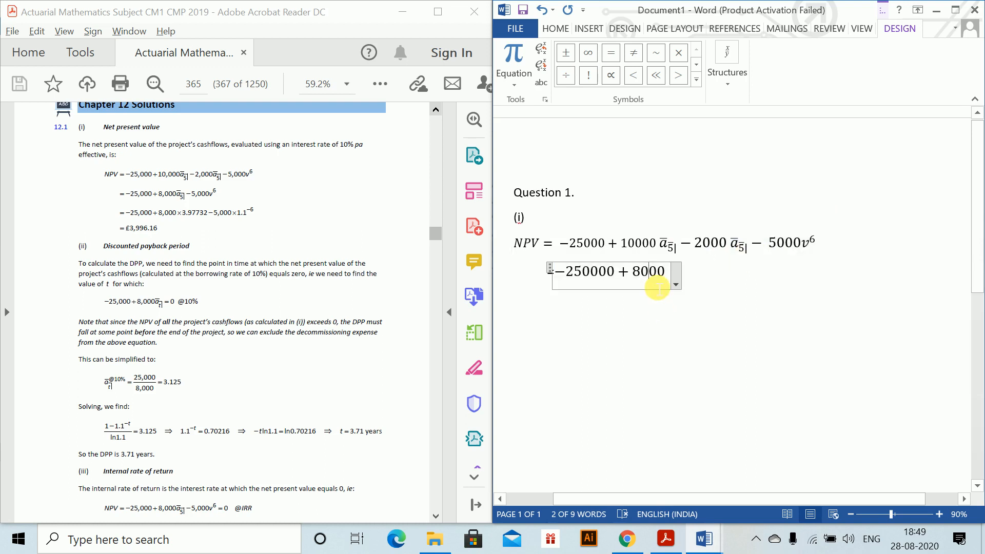
{"action": "type", "text": "ā5| − 5000v⁶"}
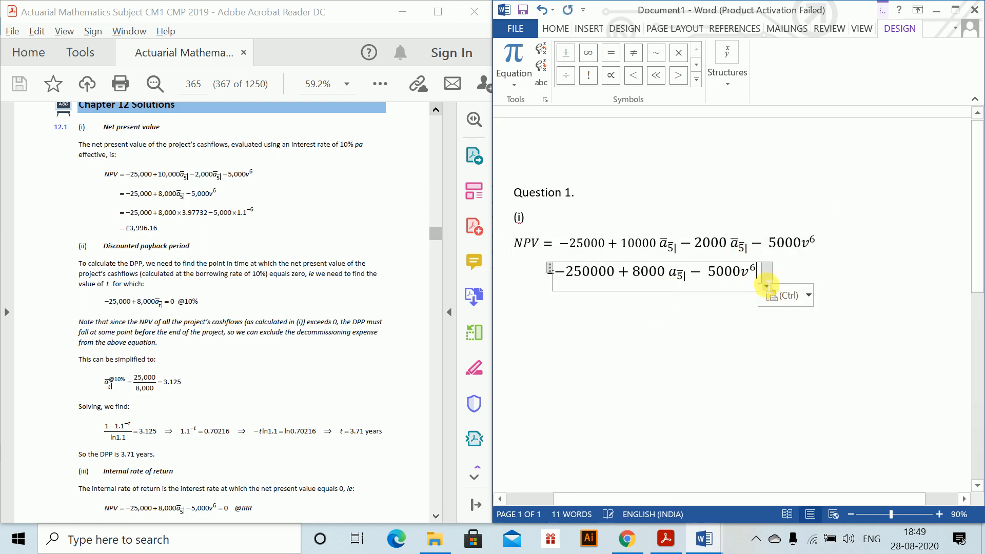
- Start a third, indented line with an equals sign followed by an inline equation beginning with −250000
{"action": "key", "text": "Return"}
{"action": "key", "text": "Tab"}
{"action": "type", "text": "="}
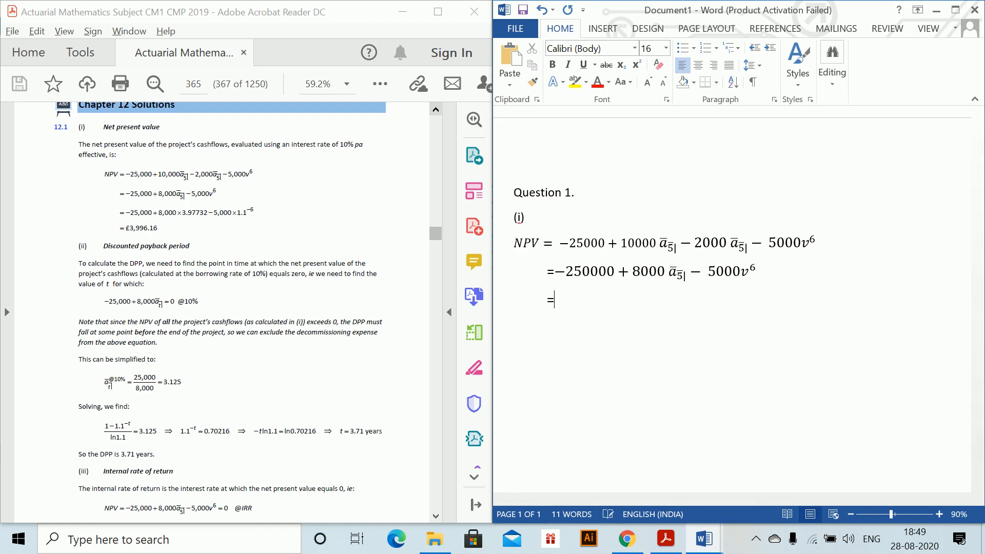
{"action": "key", "text": "alt+equal"}
{"action": "type", "text": "-250000"}
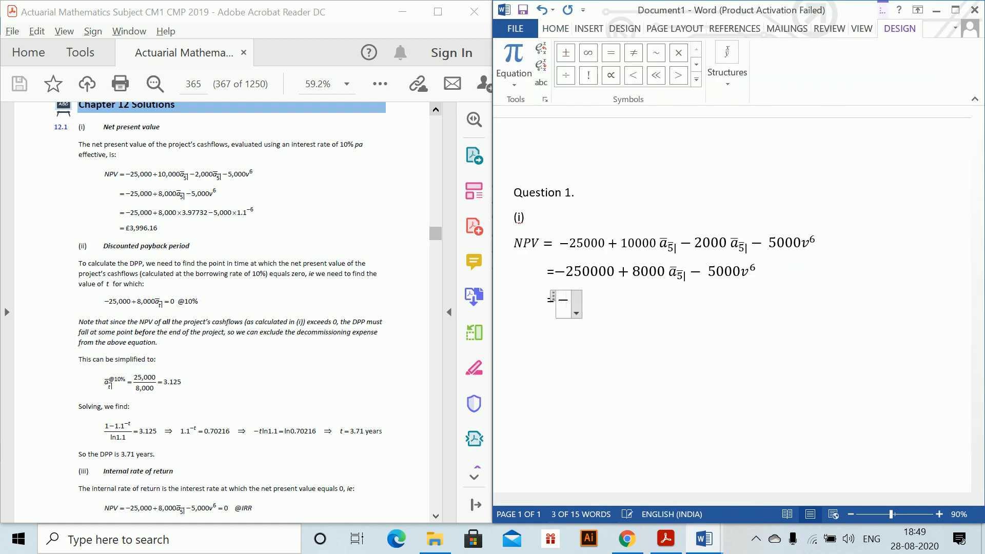
{"action": "type", "text": " +"}
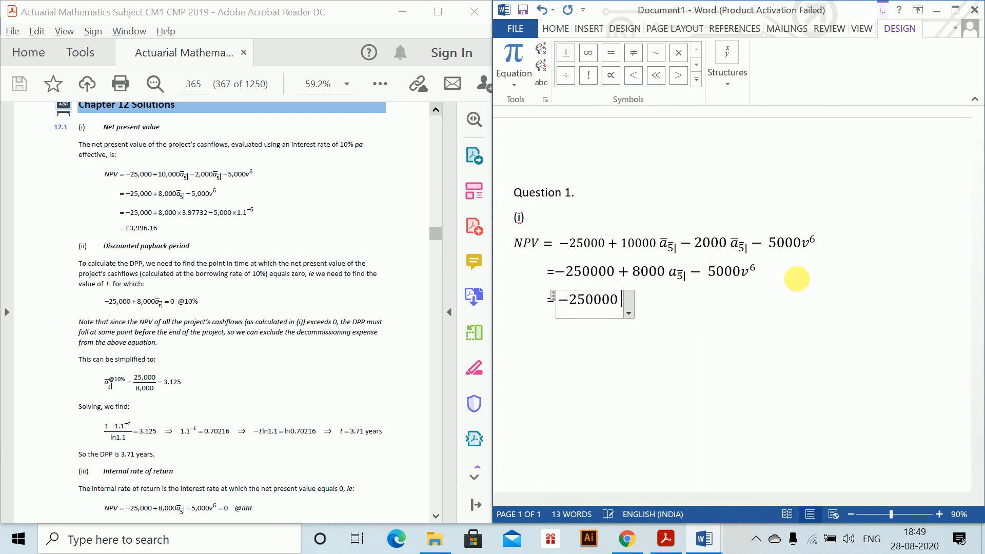
- Correct the initial outlay to −25000 in both the third and the second line
{"action": "key", "text": "BackSpace"}
{"action": "key", "text": "BackSpace"}
{"action": "key", "text": "BackSpace"}
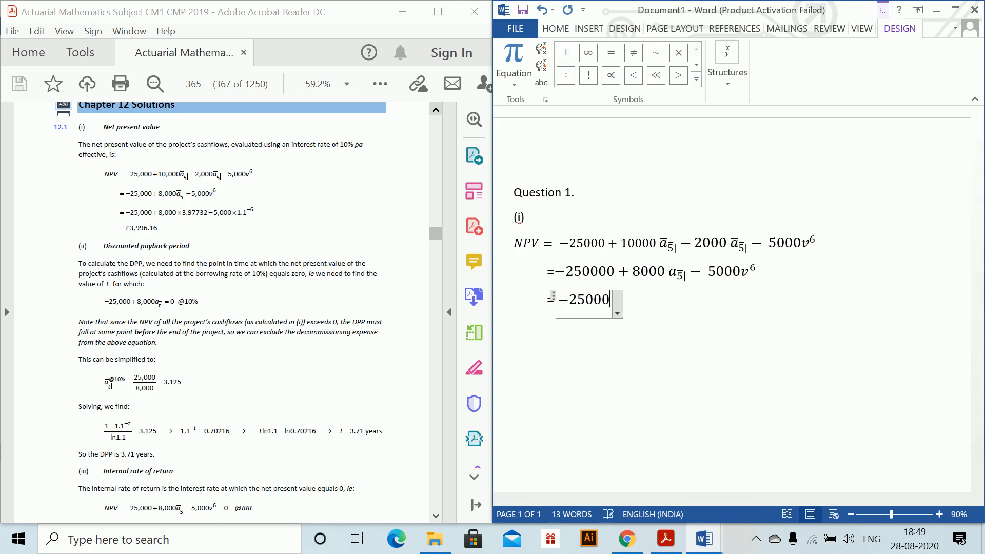
{"action": "left_click", "coordinate": [614, 271]}
{"action": "key", "text": "BackSpace"}
- Extend the third line's equation after −25000 with + 8000 * 3.97732
{"action": "left_click", "coordinate": [616, 300]}
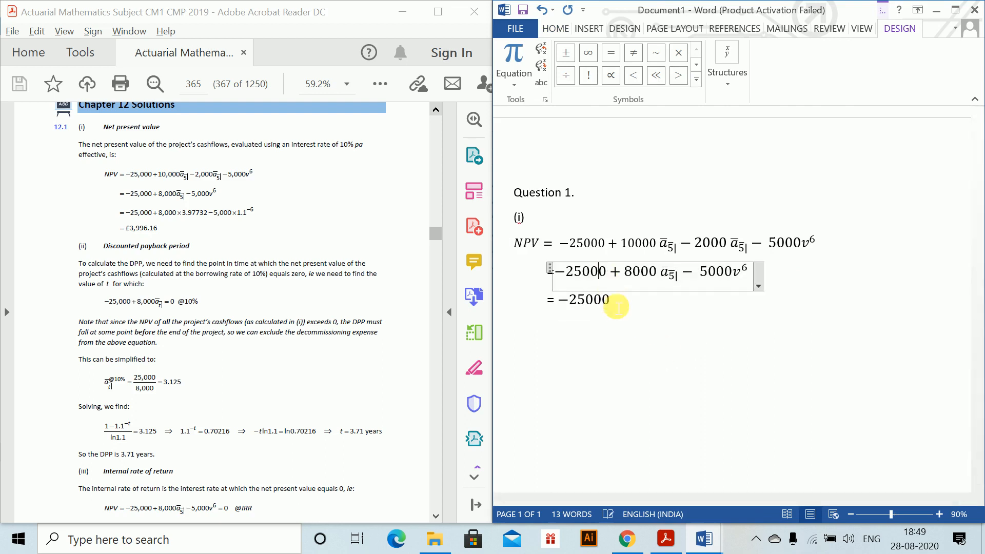
{"action": "key", "text": "Left"}
{"action": "key", "text": "Left"}
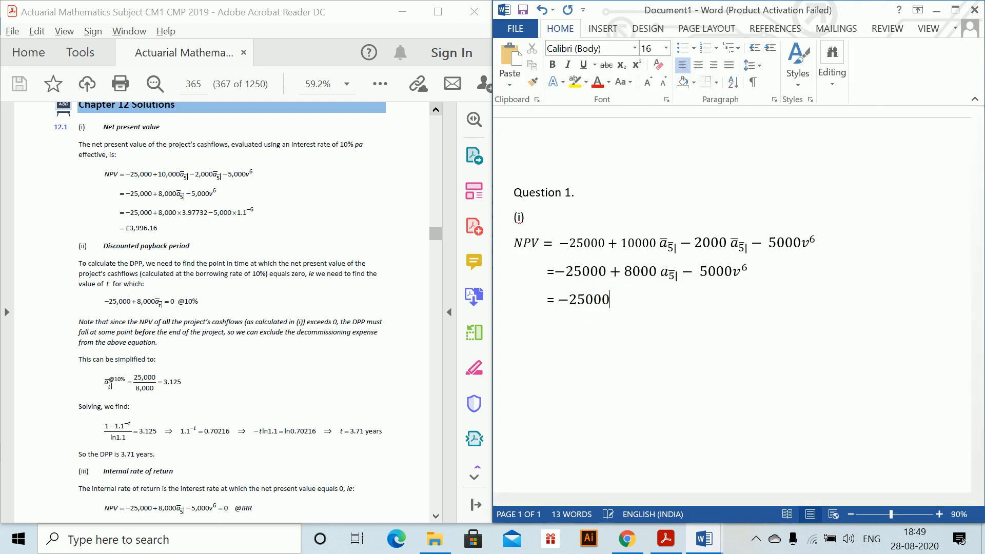
{"action": "type", "text": "+"}
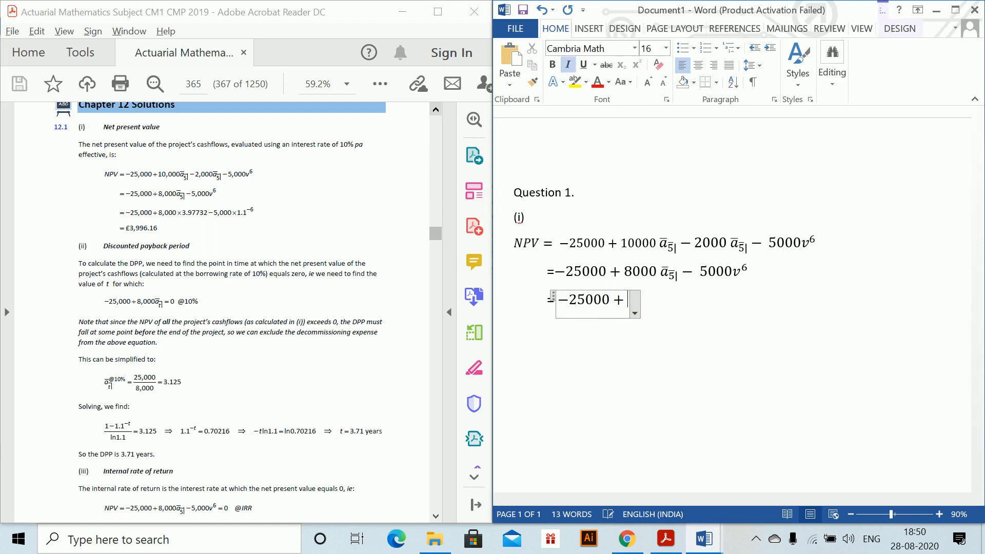
{"action": "type", "text": "8000"}
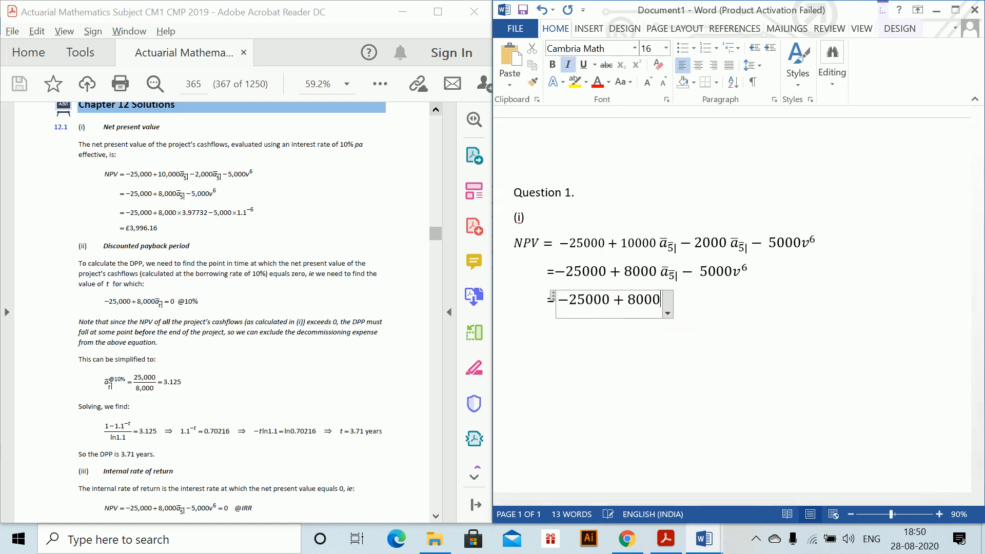
{"action": "type", "text": "*3."}
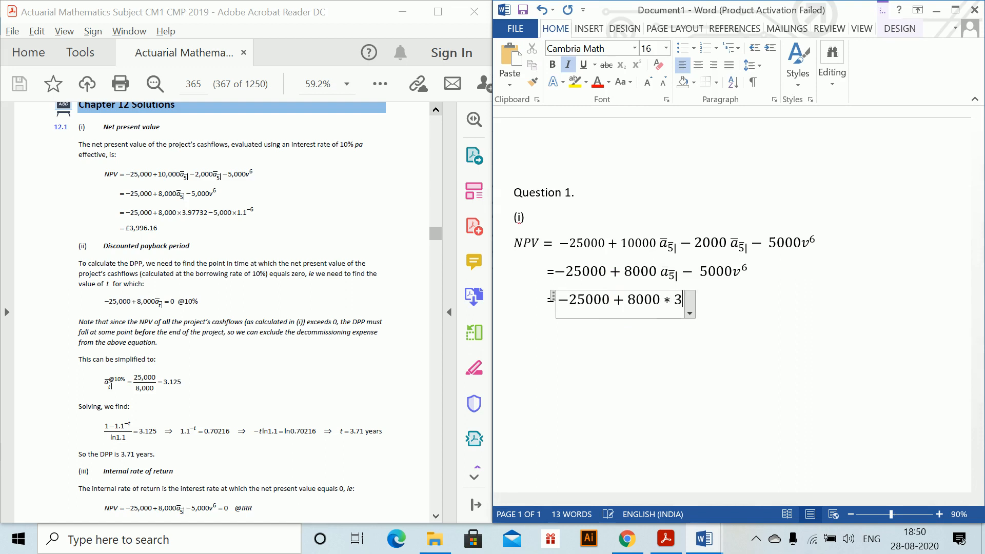
{"action": "type", "text": "9"}
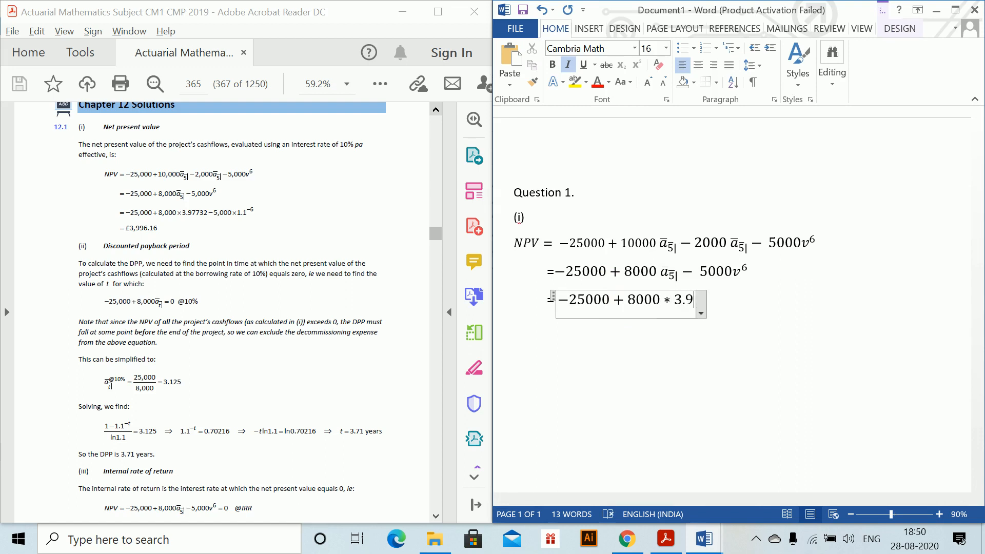
{"action": "type", "text": "7"}
{"action": "key", "text": "BackSpace"}
{"action": "type", "text": "7732"}
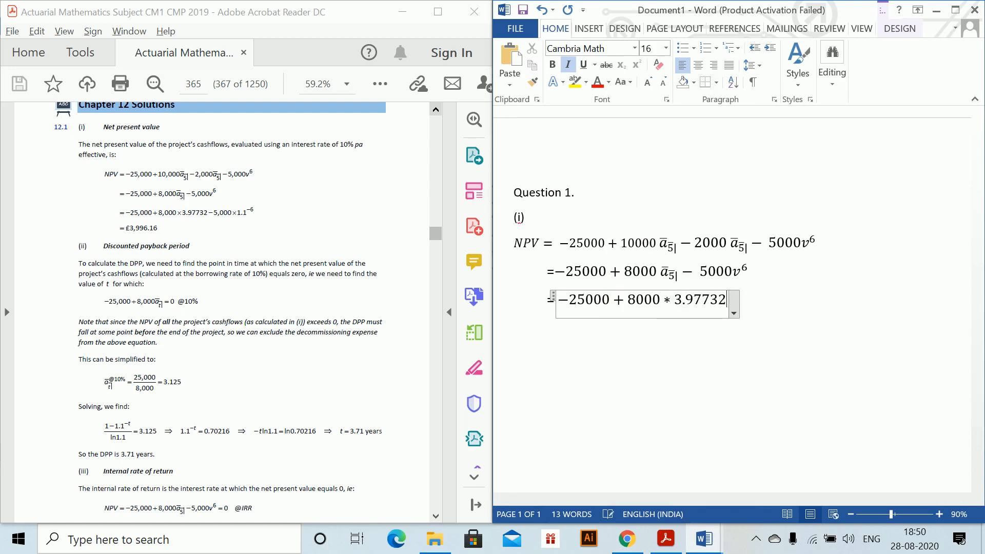
- Complete the third line's equation with − 5000 * 1.1 raised to the power −6
{"action": "type", "text": "-5"}
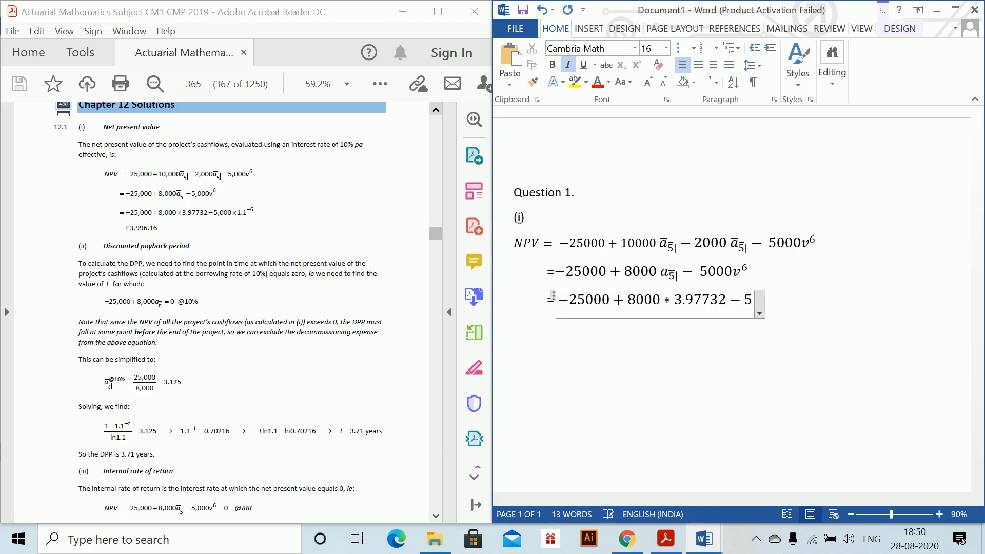
{"action": "type", "text": "000"}
{"action": "type", "text": "*1.1"}
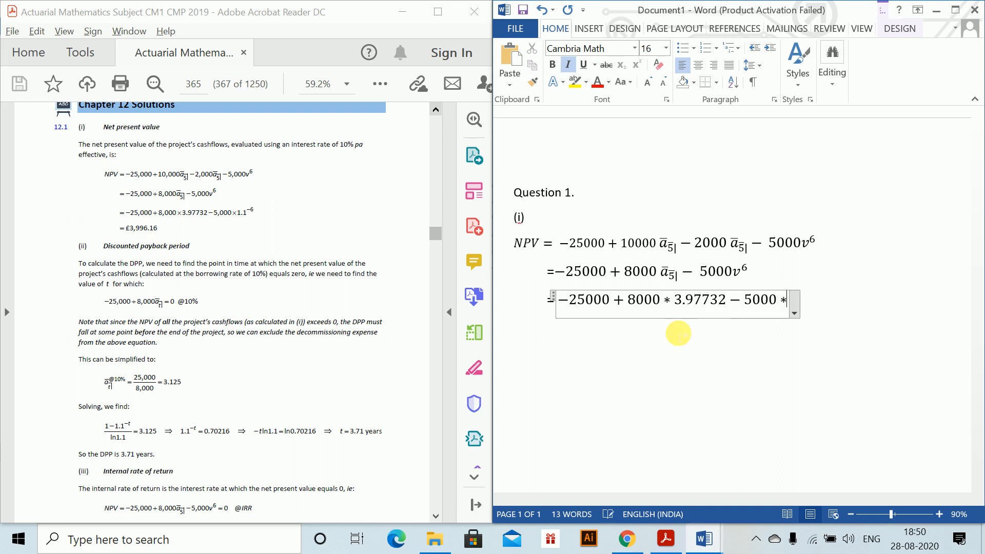
{"action": "type", "text": "^"}
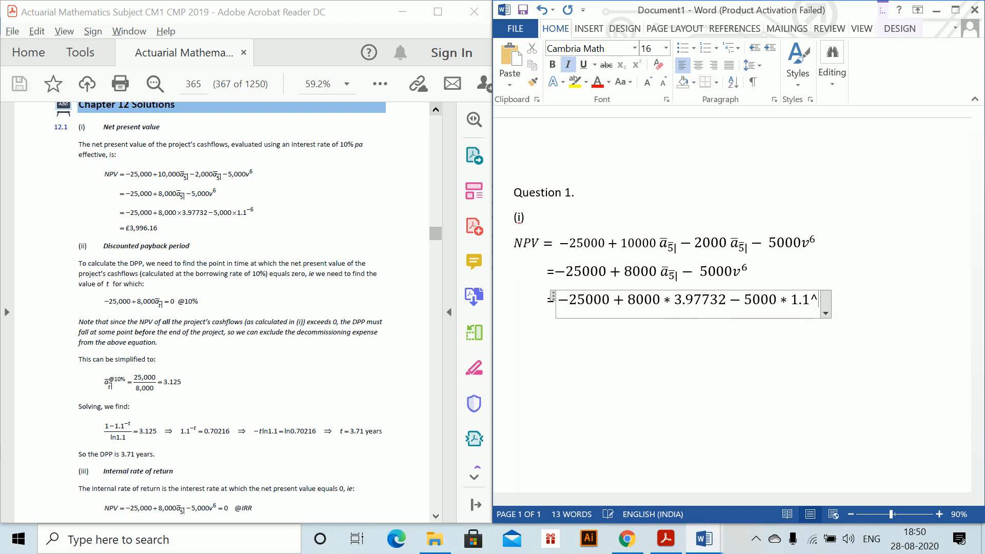
{"action": "type", "text": "(-6)"}
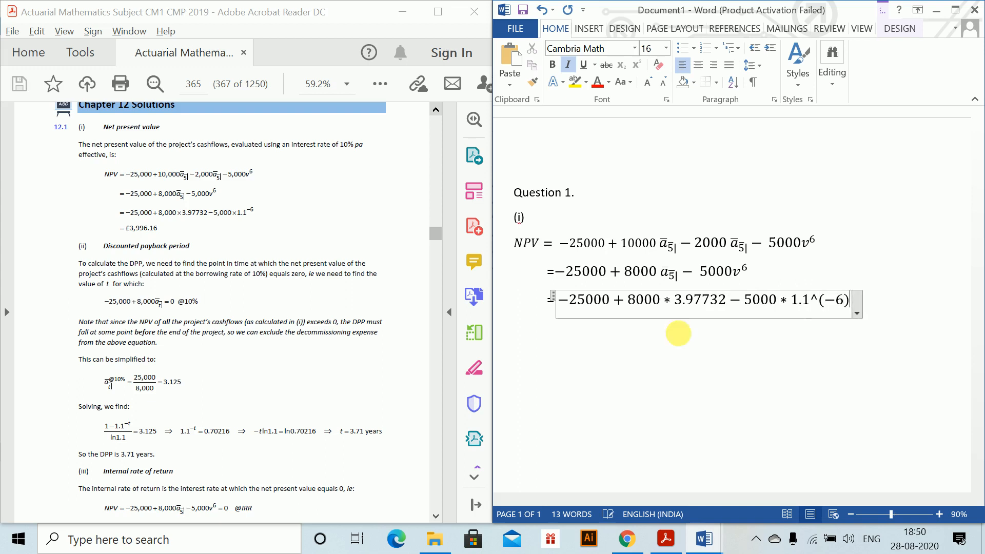
- Add a fourth, indented line with an equals sign followed by an inline equation reading 3996.16
{"action": "left_click", "coordinate": [678, 333]}
{"action": "key", "text": "Tab"}
{"action": "type", "text": "="}
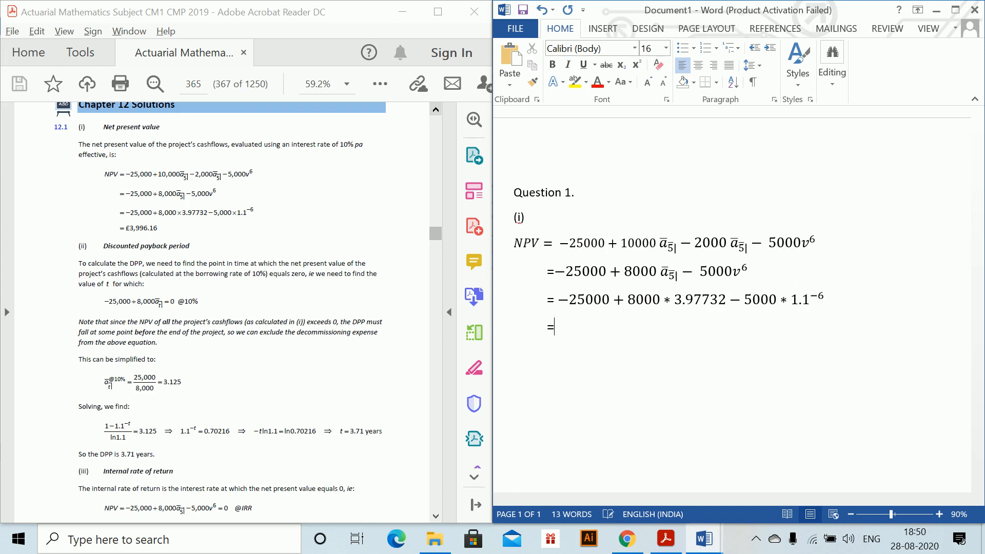
{"action": "key", "text": "alt+equal"}
{"action": "type", "text": "399"}
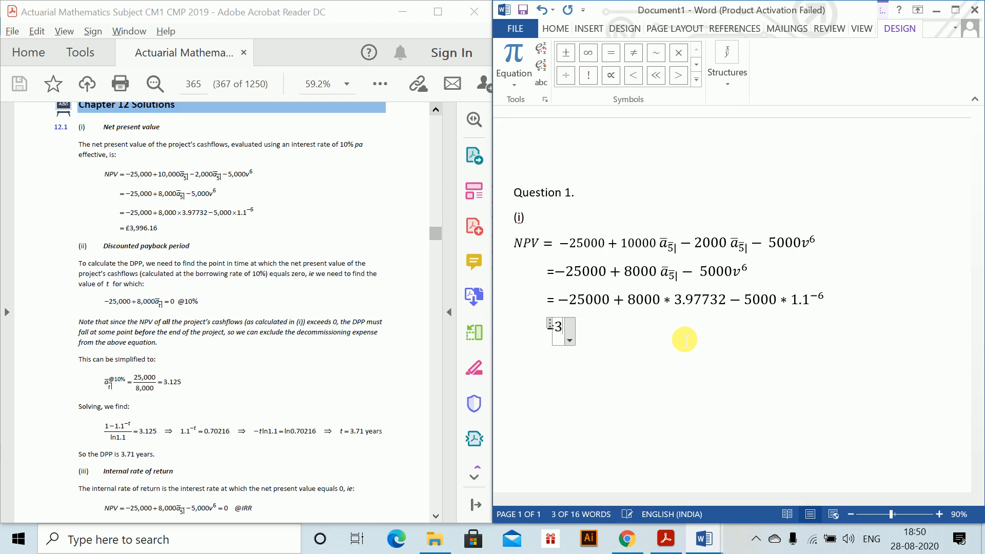
{"action": "type", "text": "6.16"}
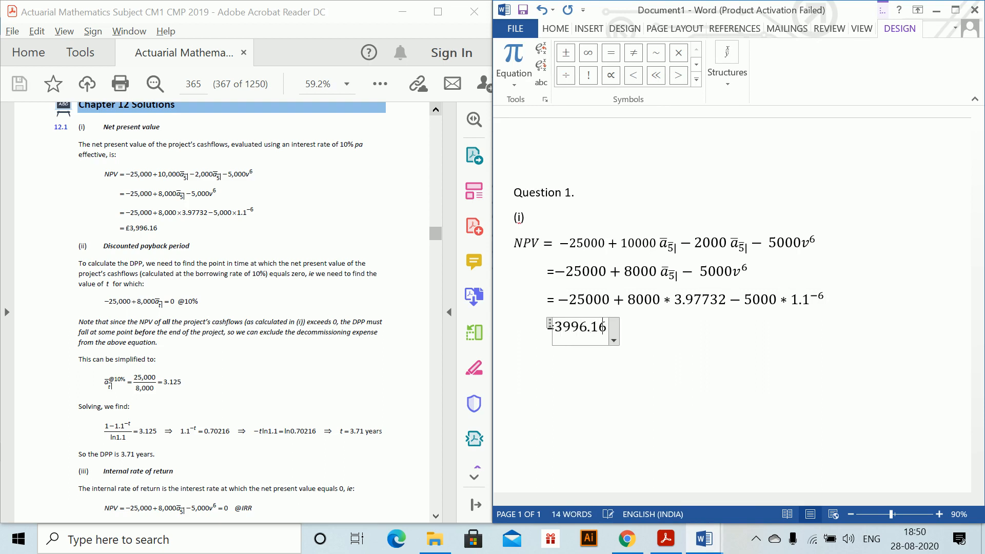
- Leave a blank line below the result and add the heading "(ii) Discounted Payback Period"
{"action": "key", "text": "Return"}
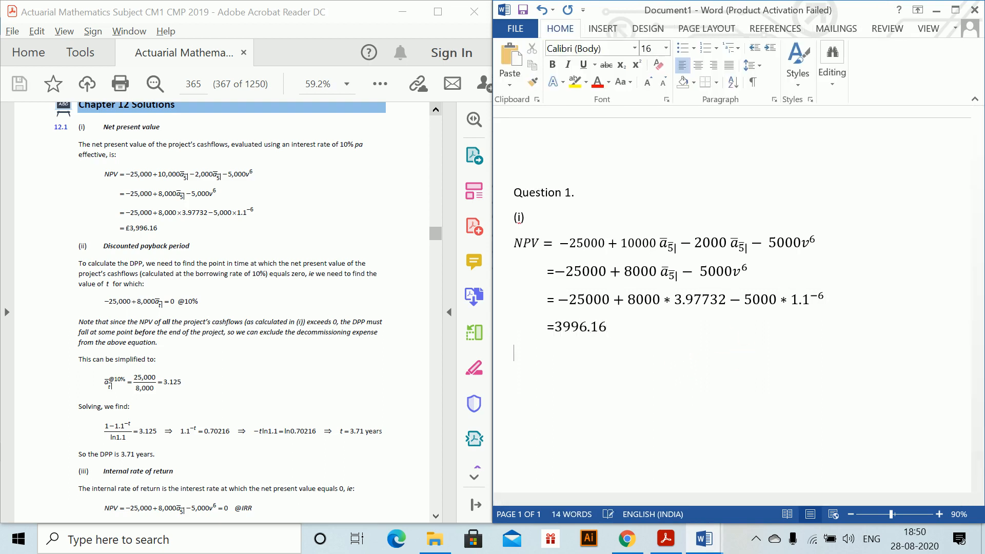
{"action": "key", "text": "Return"}
{"action": "type", "text": "(ii"}
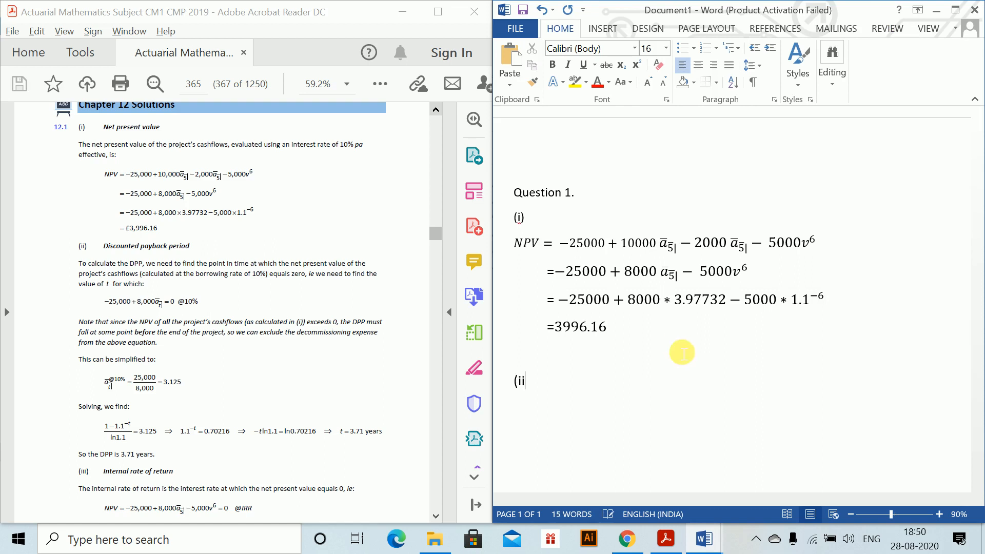
{"action": "type", "text": ") Dis"}
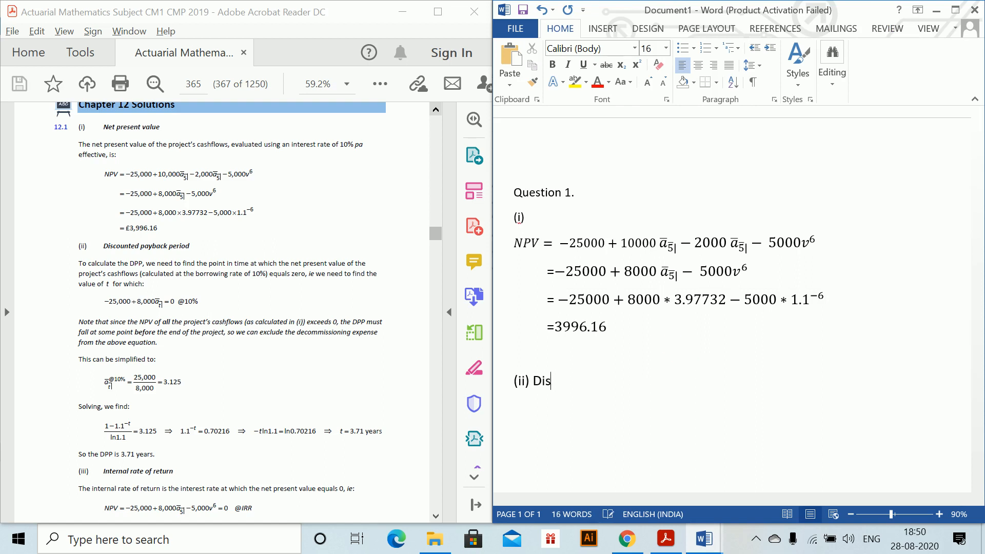
{"action": "type", "text": "counted Payback Per"}
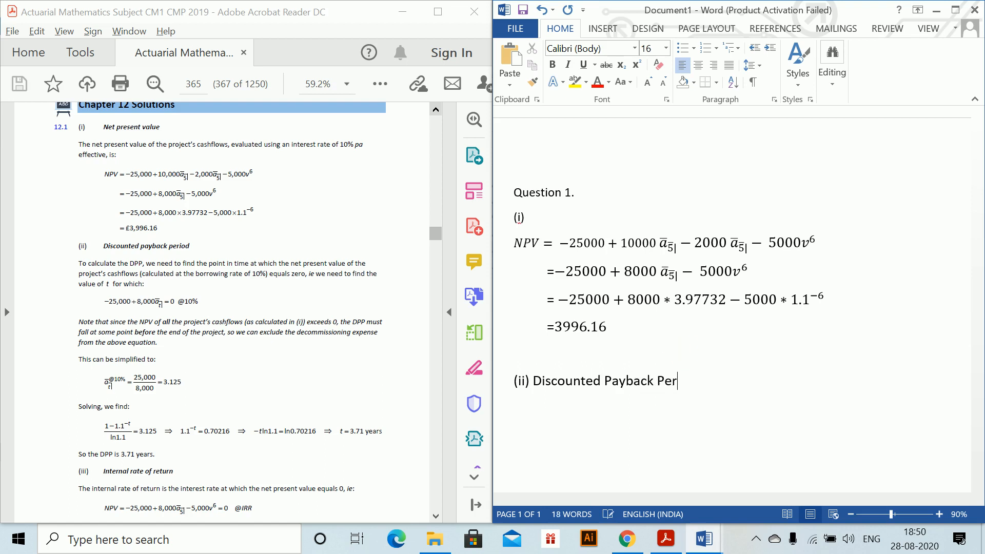
{"action": "type", "text": "iod"}
{"action": "key", "text": "Return"}
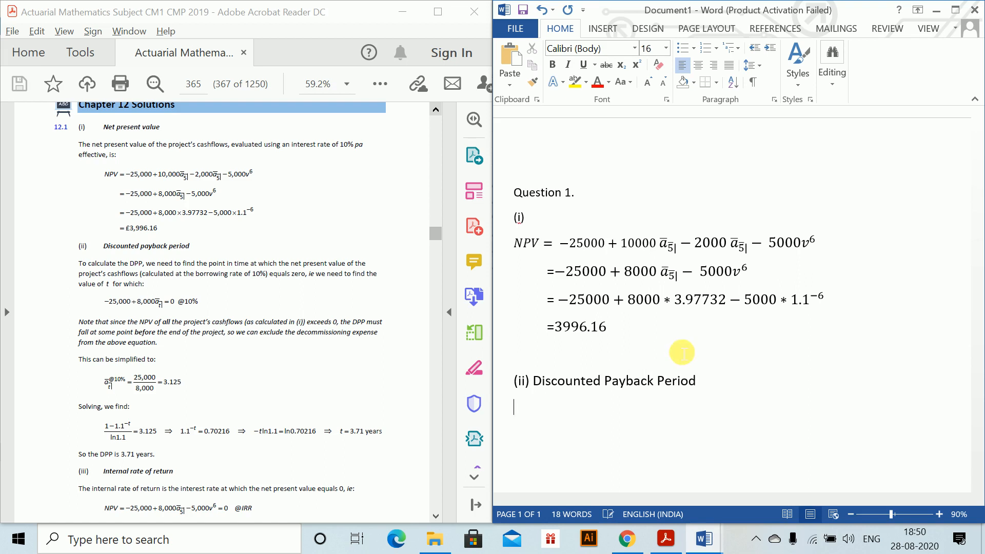
- Write "Let t be the DPP where NPV of project turns negative to positive" under the part (ii) heading
{"action": "type", "text": "Let"}
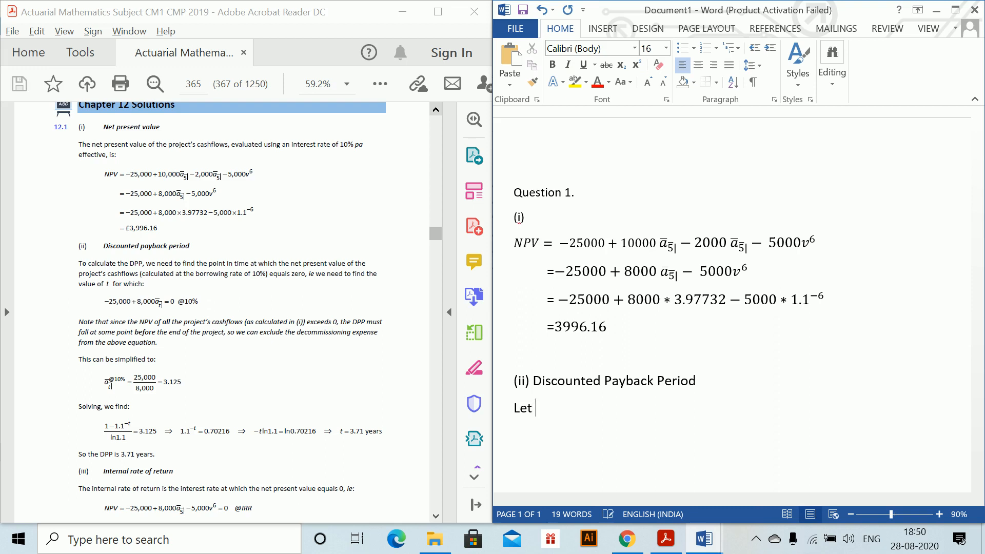
{"action": "type", "text": " t be the DPP where NP"}
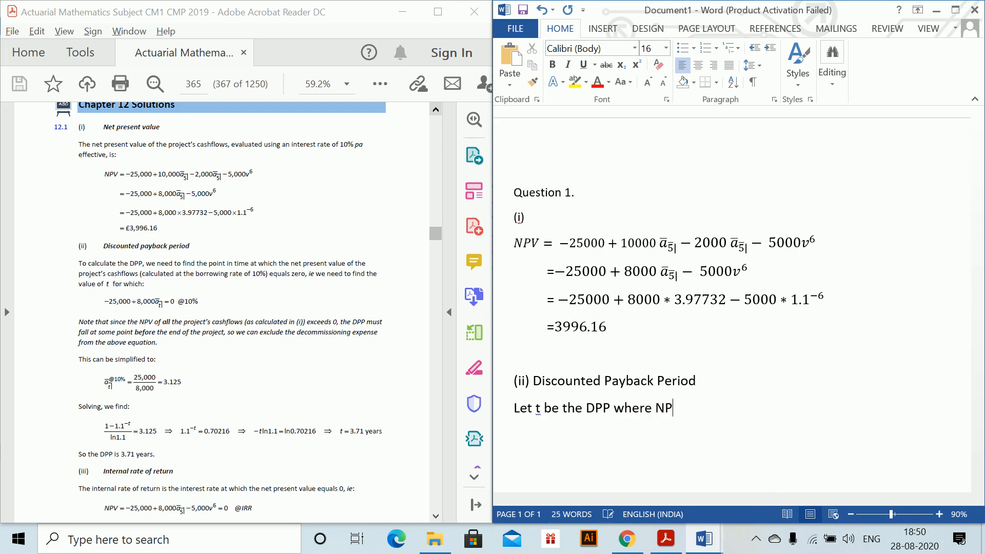
{"action": "type", "text": "V of project "}
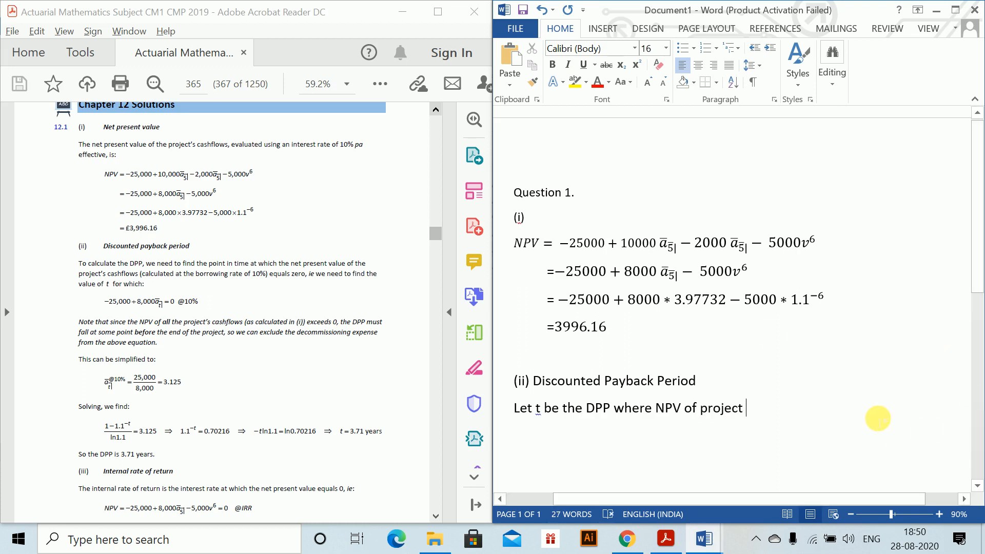
{"action": "type", "text": "turns negat"}
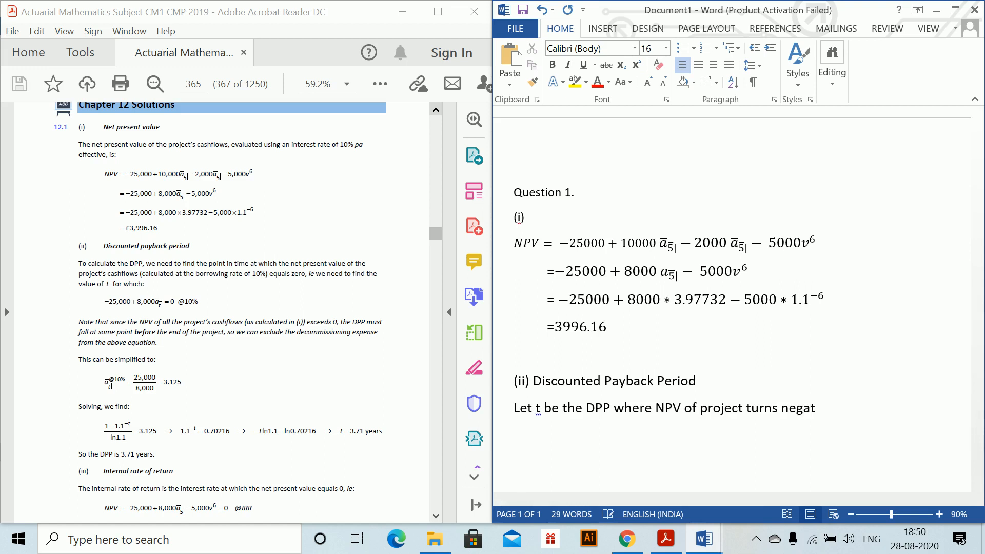
{"action": "type", "text": "ive to posituve"}
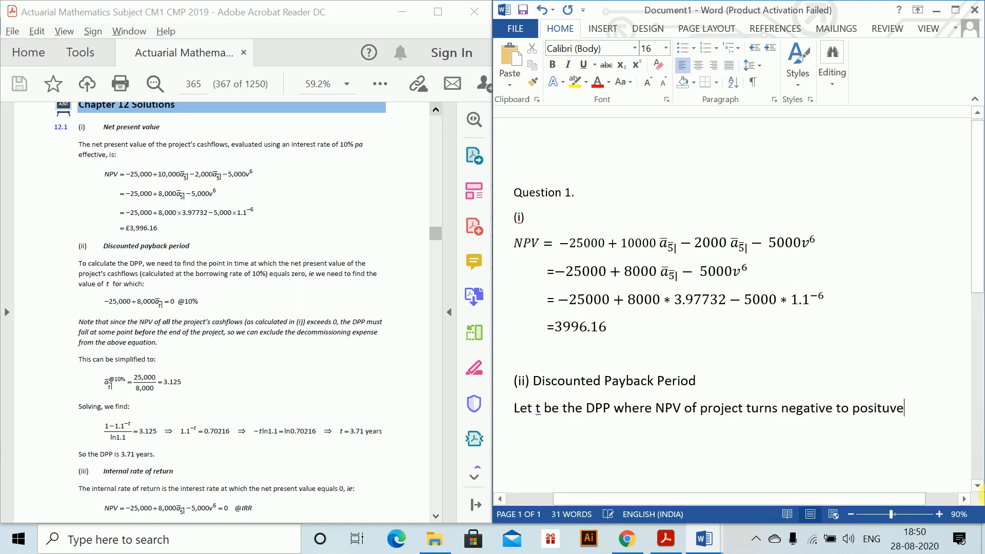
{"action": "key", "text": "BackSpace"}
{"action": "key", "text": "BackSpace"}
{"action": "key", "text": "BackSpace"}
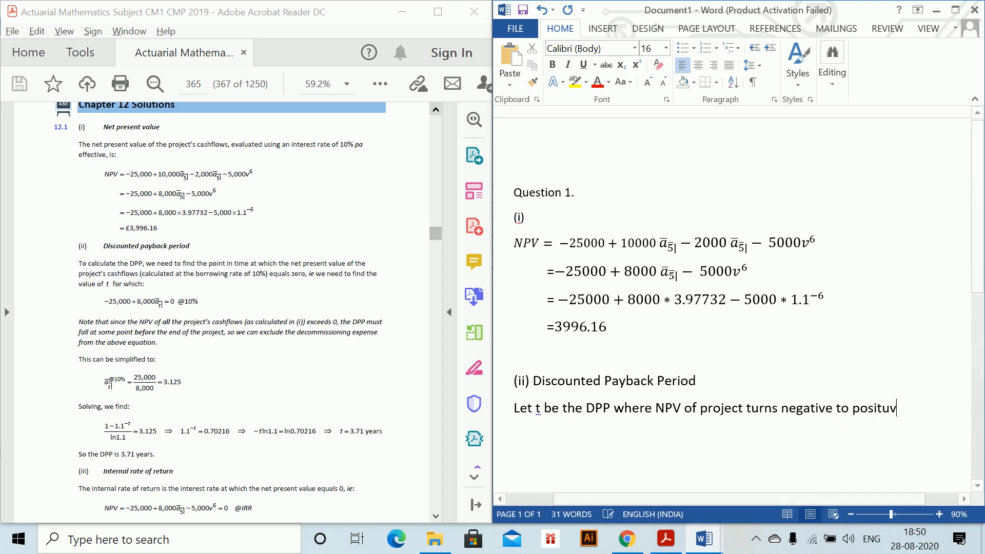
{"action": "type", "text": "ive"}
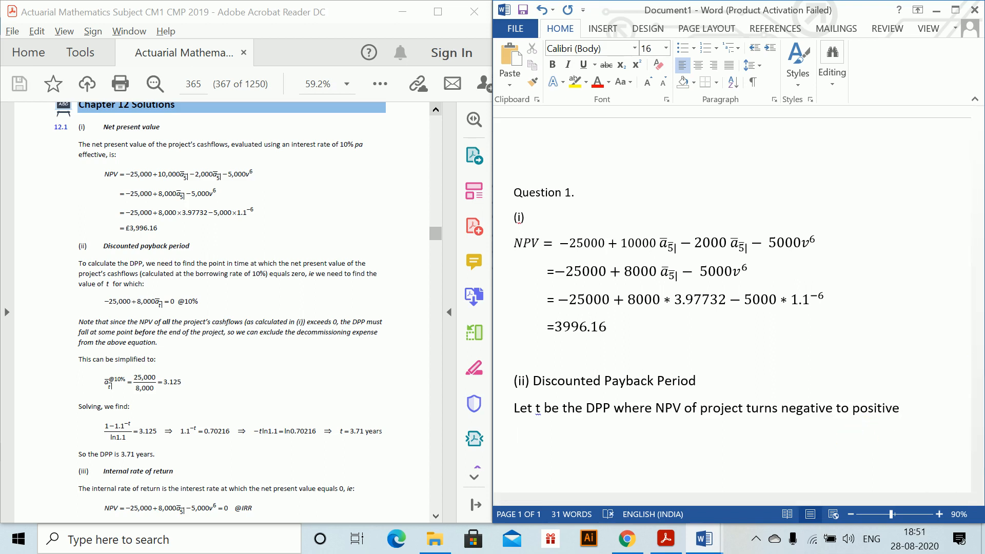
- Start an equation on a new line below the DPP sentence reading −25000 + 8000 followed by the annuity symbol ān̅|
{"action": "key", "text": "Return"}
{"action": "key", "text": "alt+equal"}
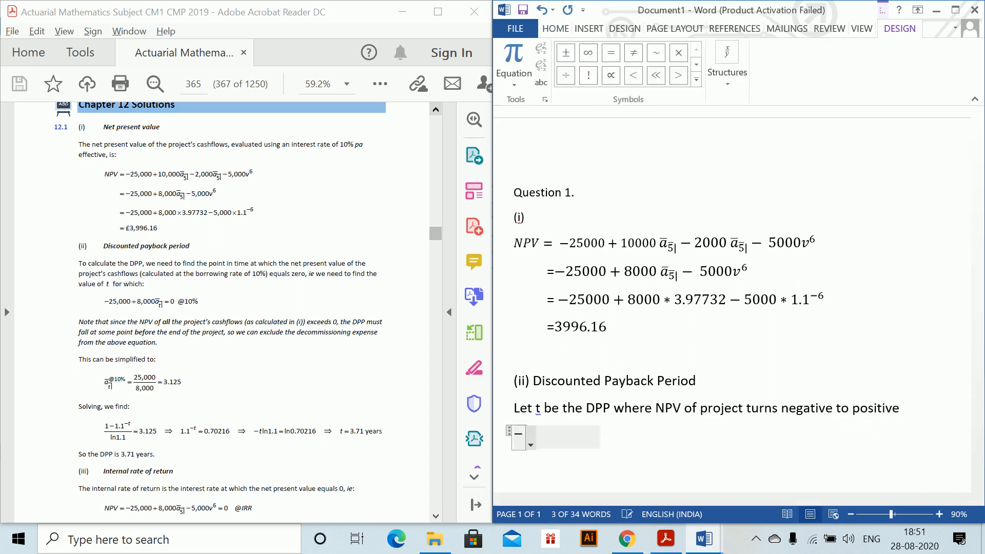
{"action": "type", "text": "-25000"}
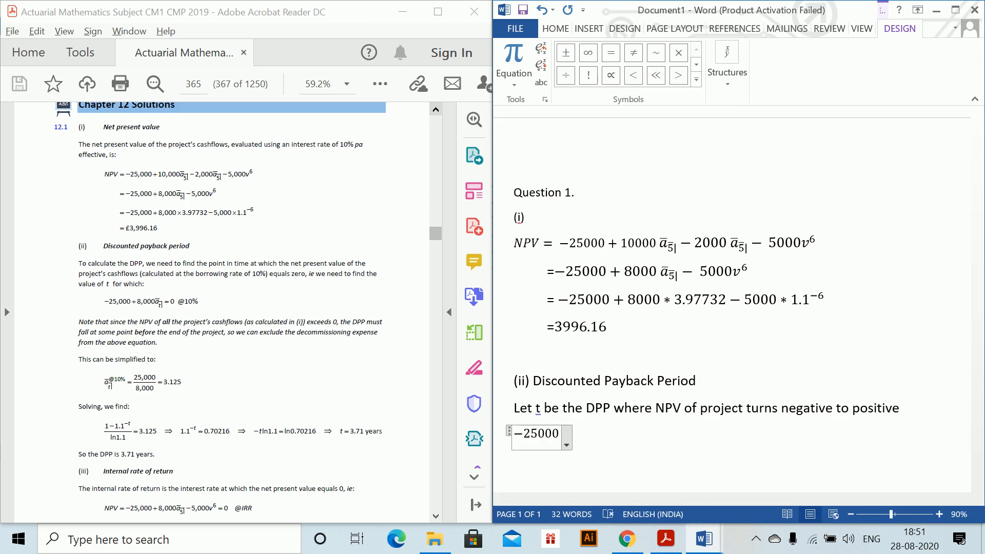
{"action": "type", "text": "+"}
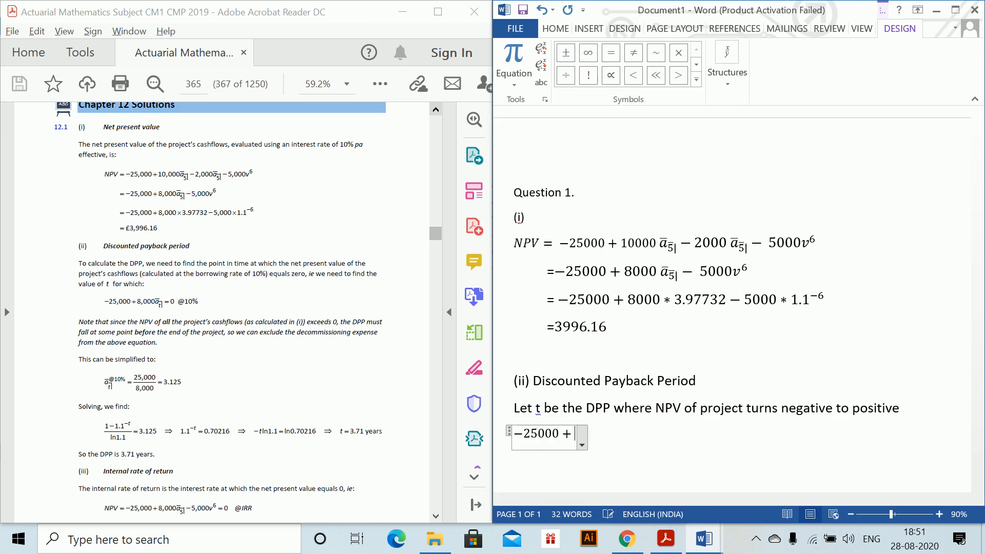
{"action": "type", "text": "8000"}
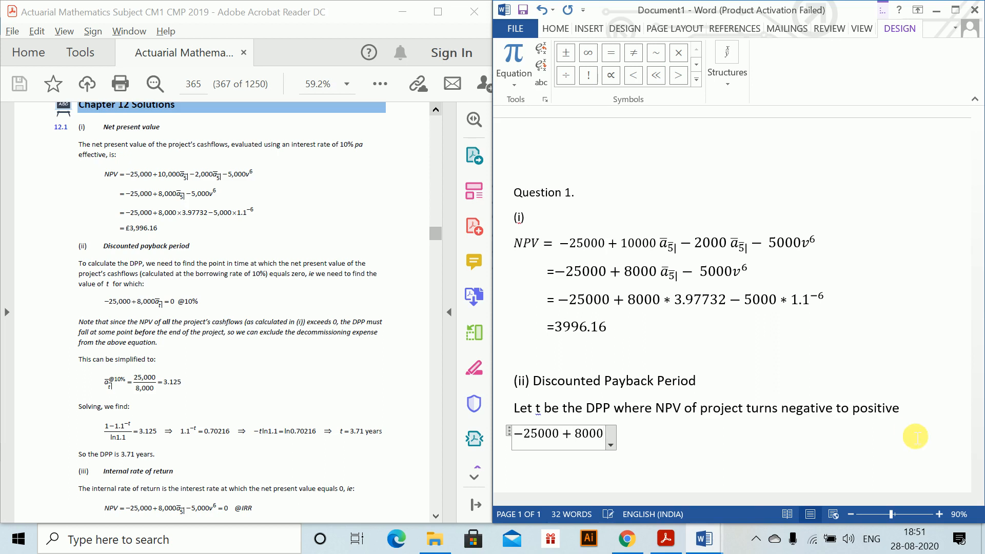
{"action": "type", "text": "ān̄|"}
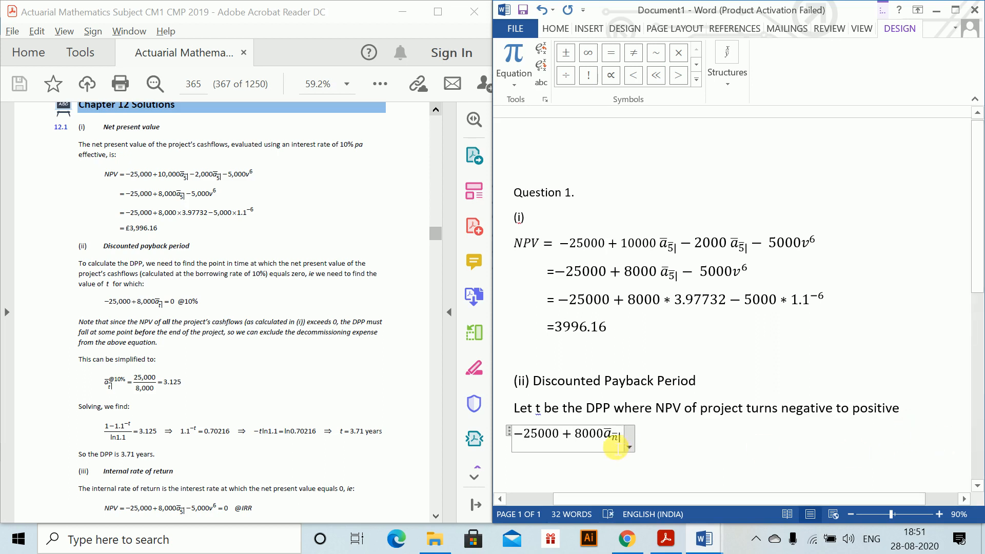
- Replace the annuity symbol's subscript n with t and complete the equation with = 0 @ 10%
{"action": "left_click", "coordinate": [622, 445]}
{"action": "key", "text": "BackSpace"}
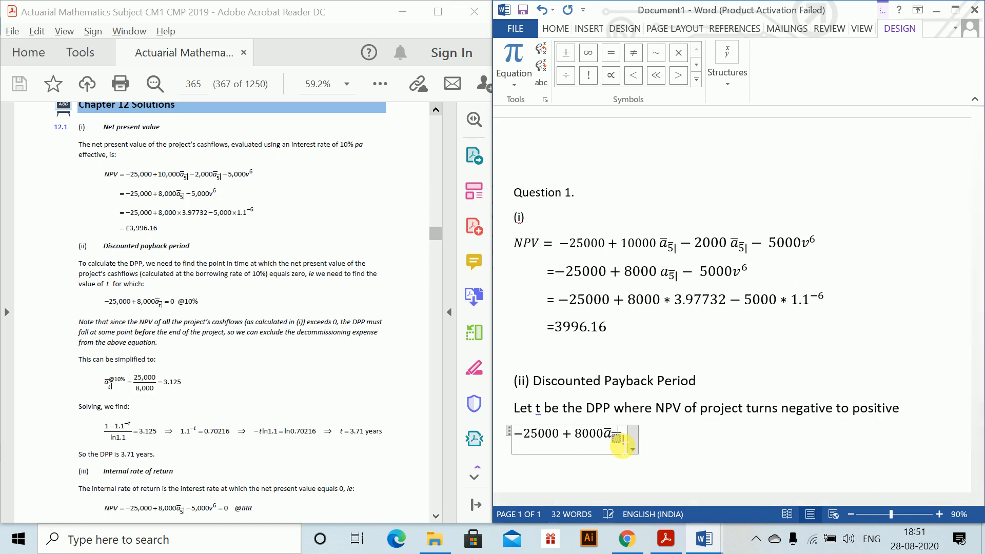
{"action": "type", "text": "t|"}
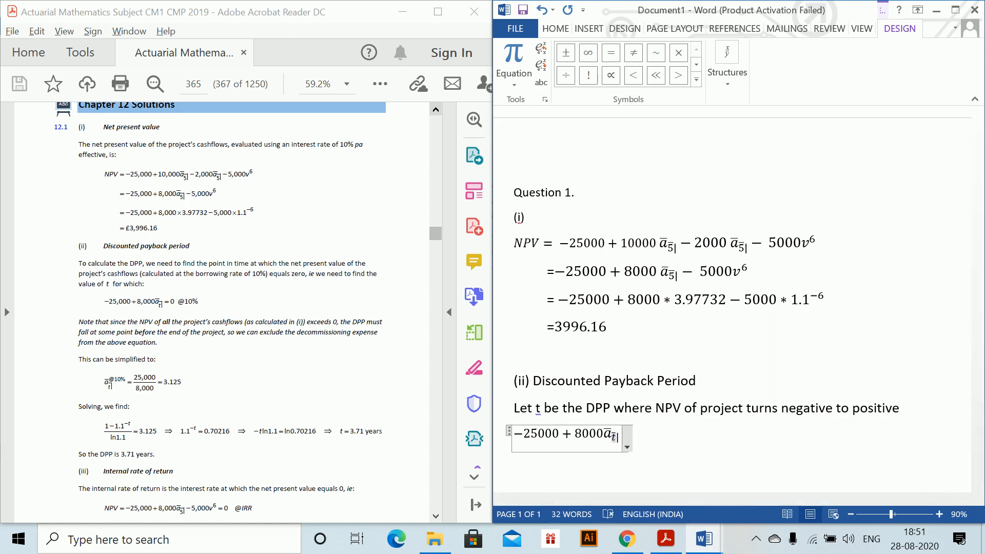
{"action": "key", "text": "Right"}
{"action": "type", "text": "= 0"}
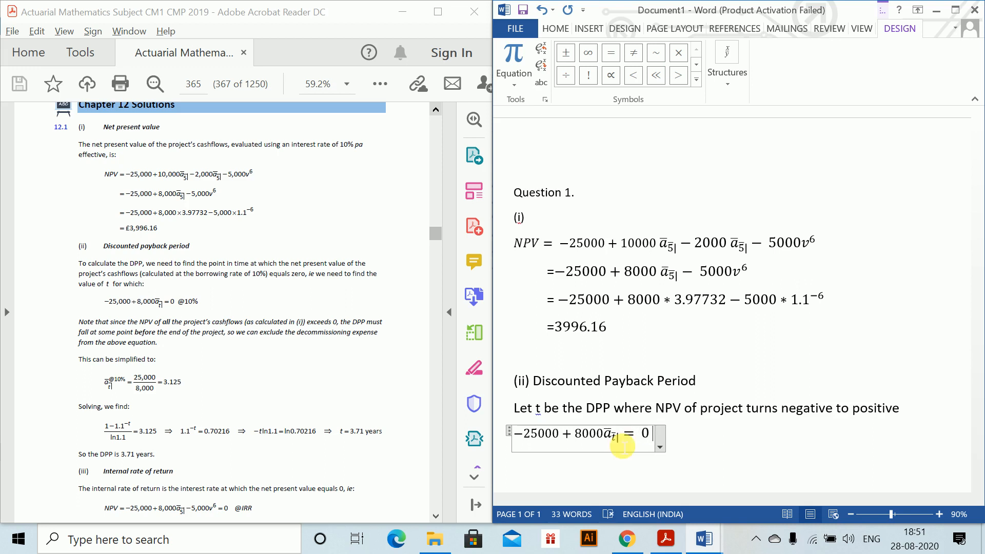
{"action": "type", "text": " @ 10%"}
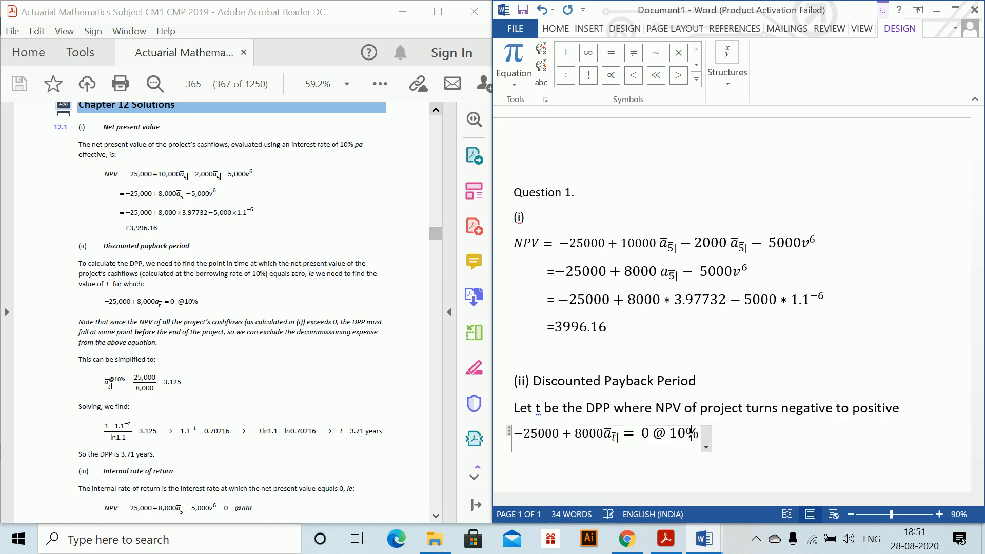
- Start an equation on a new line with the annuity symbol āt̅| copied from the equation above, followed by an equals sign
{"action": "key", "text": "Return"}
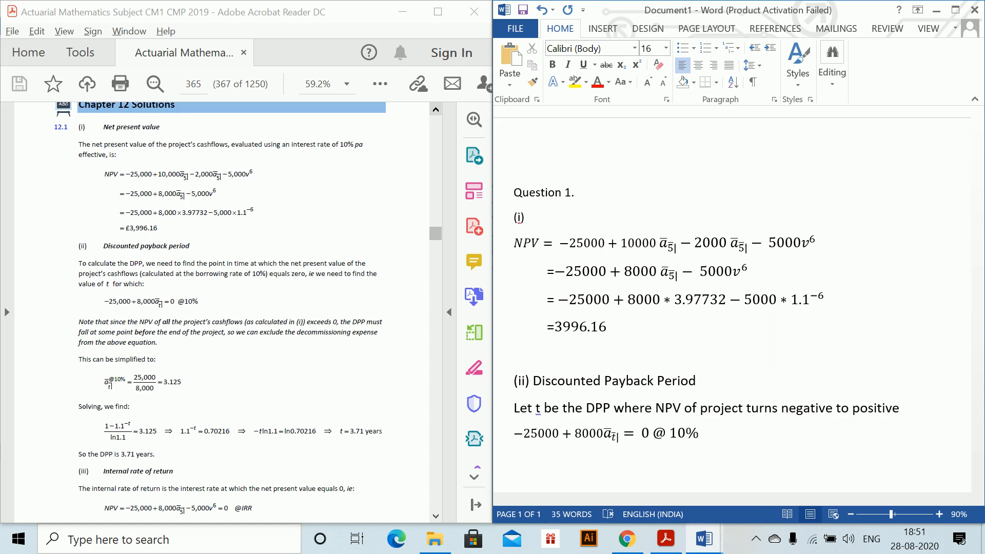
{"action": "key", "text": "alt+equal"}
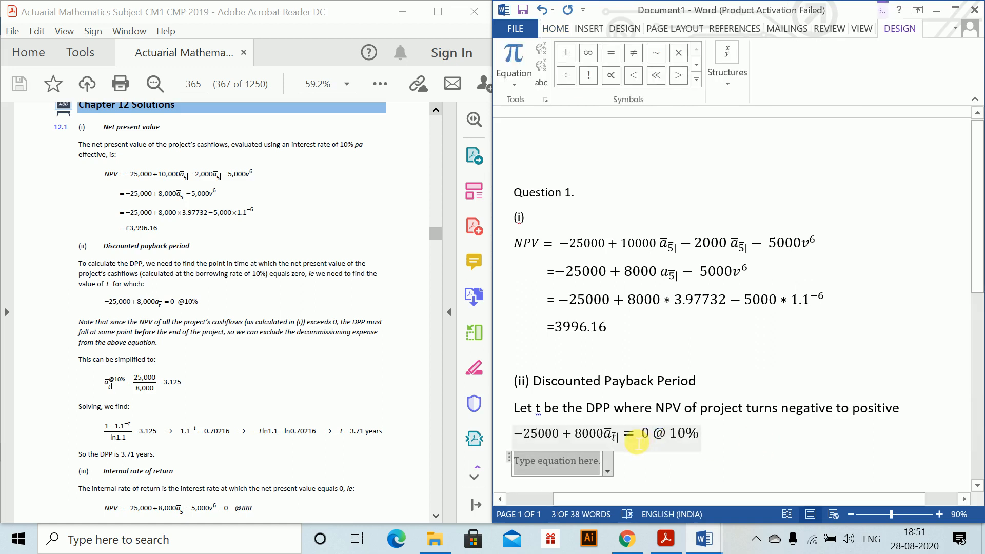
{"action": "left_click", "coordinate": [615, 437]}
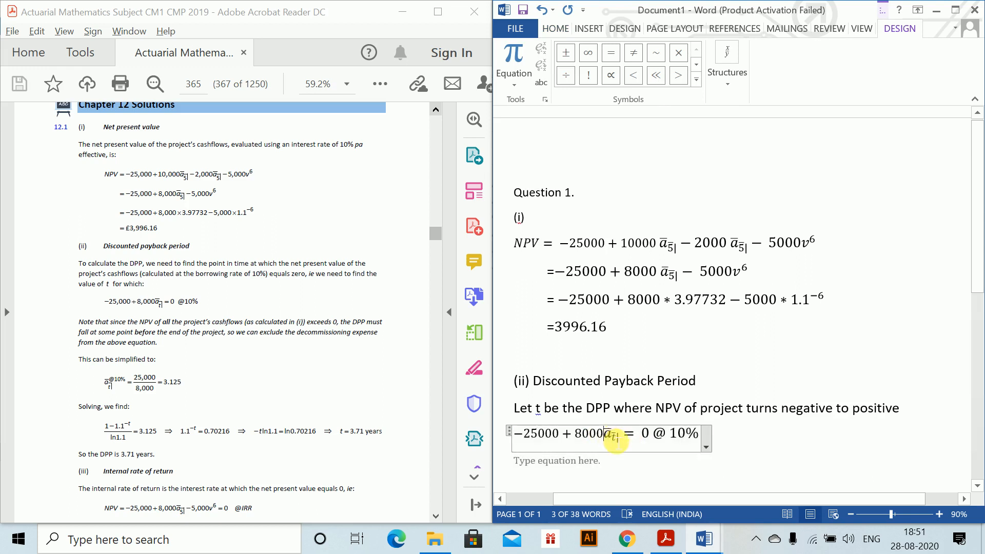
{"action": "key", "text": "ctrl+c"}
{"action": "left_click", "coordinate": [537, 470]}
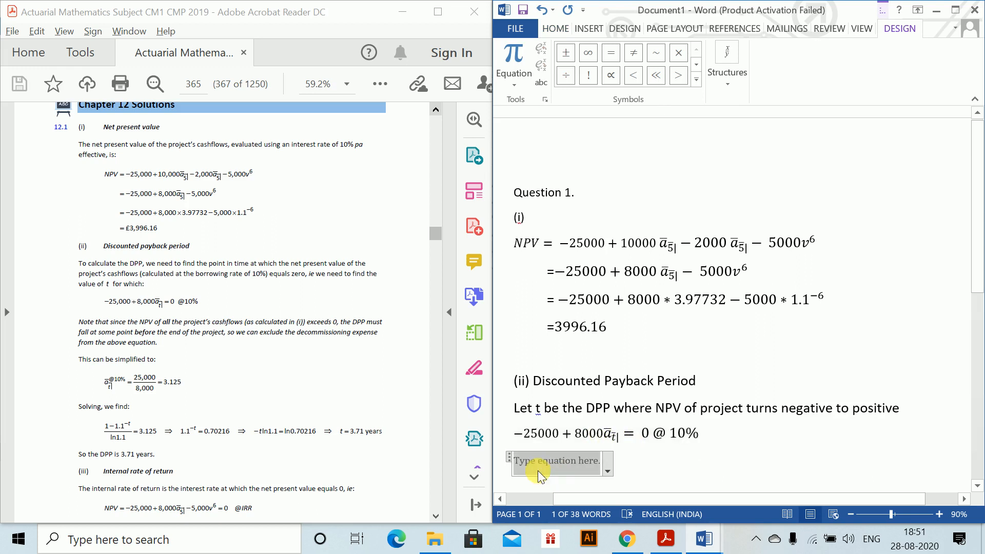
{"action": "key", "text": "ctrl+v"}
{"action": "type", "text": "="}
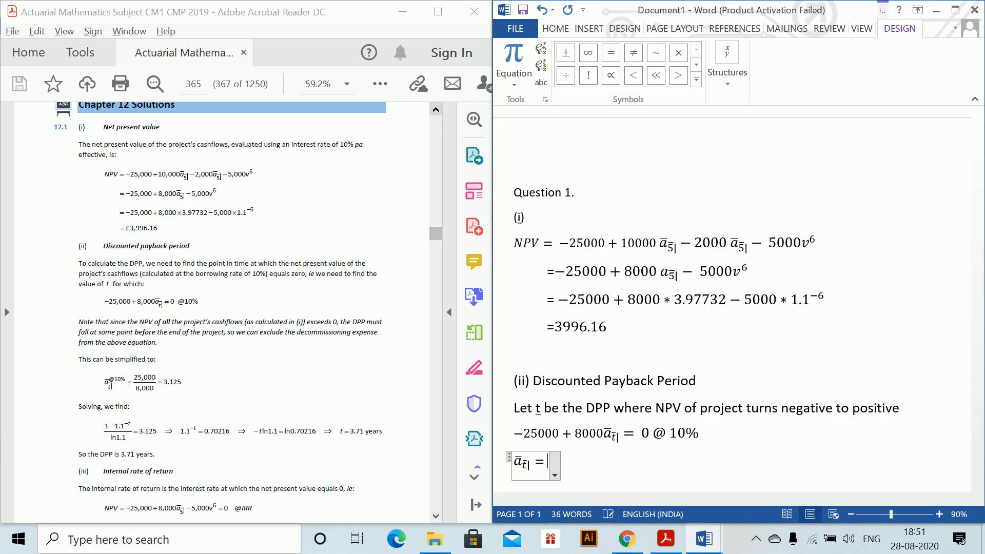
- Complete the annuity equation with the stacked fraction 25000/8000 followed by = 3.125
{"action": "type", "text": "250000"}
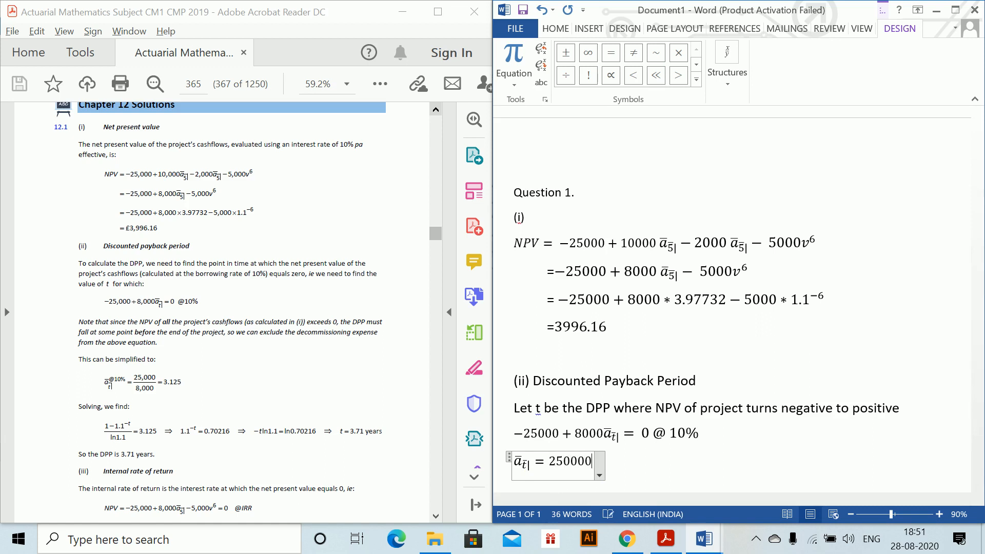
{"action": "key", "text": "BackSpace"}
{"action": "type", "text": "/8000"}
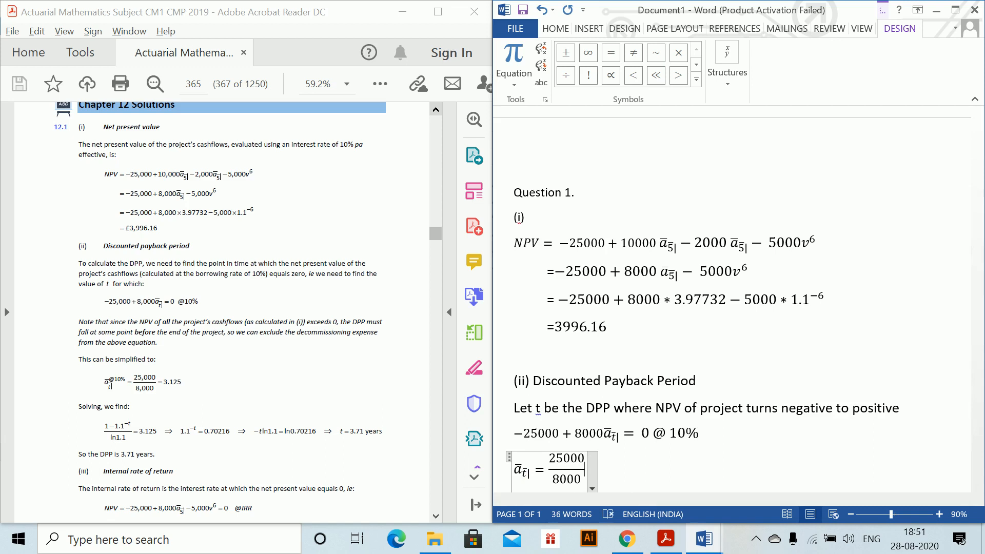
{"action": "key", "text": "Right"}
{"action": "type", "text": "=31.1"}
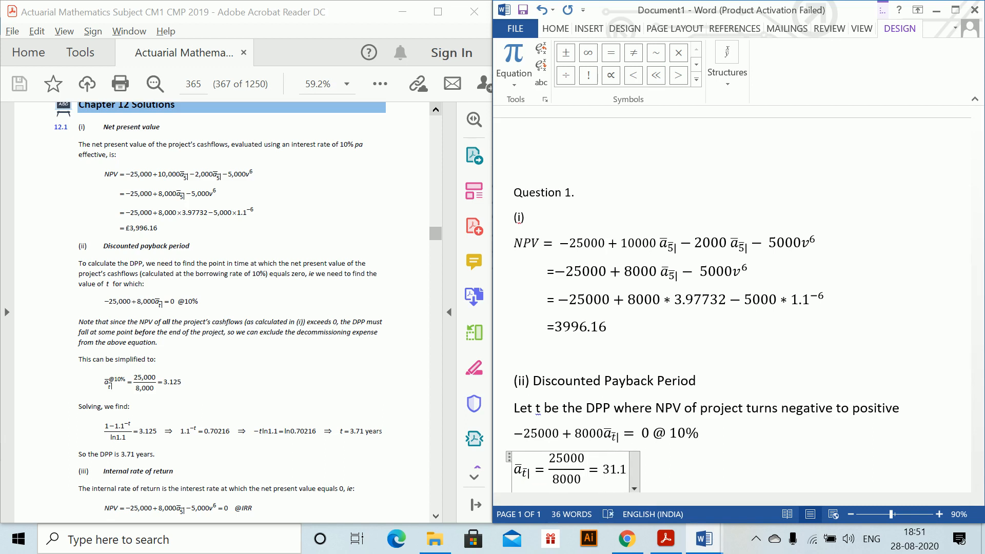
{"action": "key", "text": "BackSpace"}
{"action": "key", "text": "BackSpace"}
{"action": "key", "text": "BackSpace"}
{"action": "type", "text": ".125"}
{"action": "left_click", "coordinate": [787, 486]}
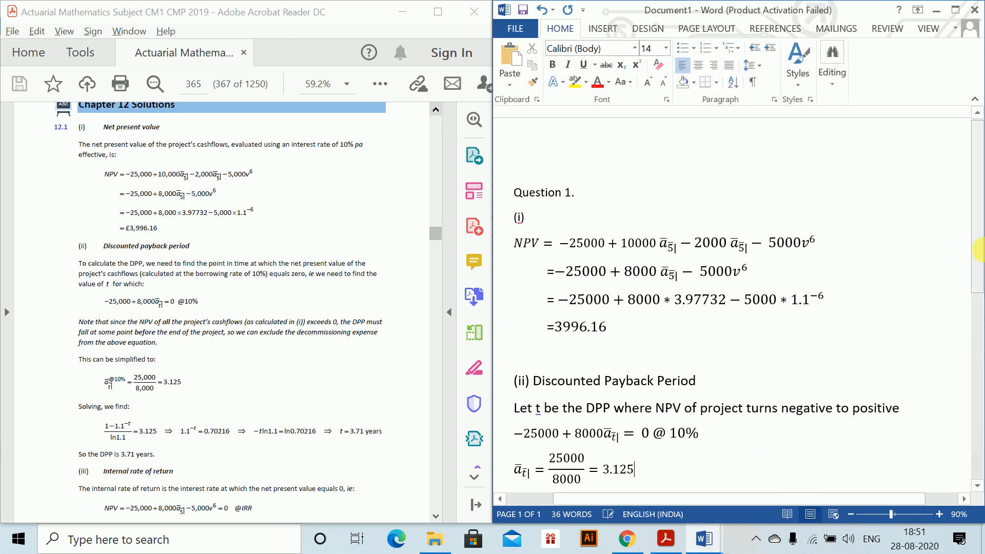
- Start an equation on a new line below with the stacked fraction 1 − 1.1^−t over ln 1.1
{"action": "left_click_drag", "start_coordinate": [978, 268], "coordinate": [977, 332]}
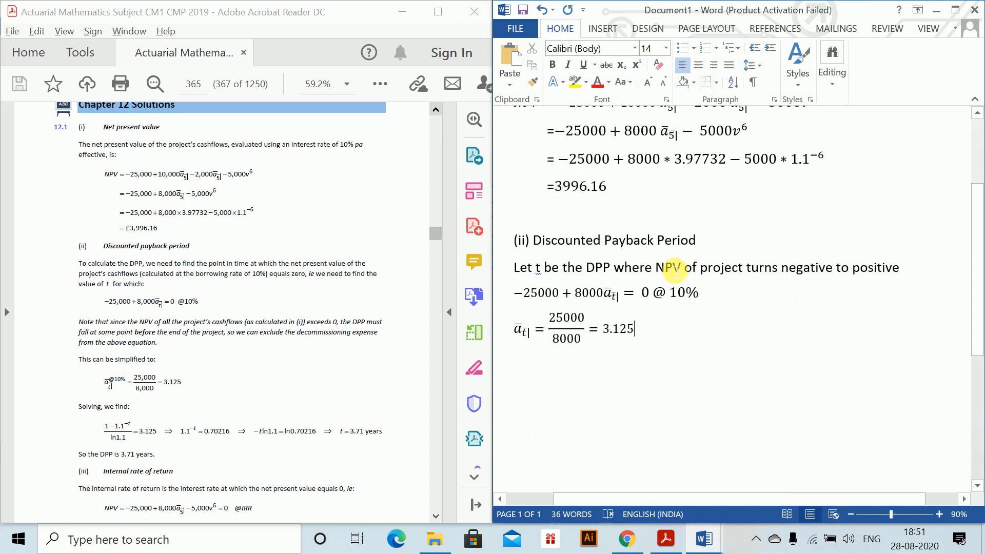
{"action": "key", "text": "Return"}
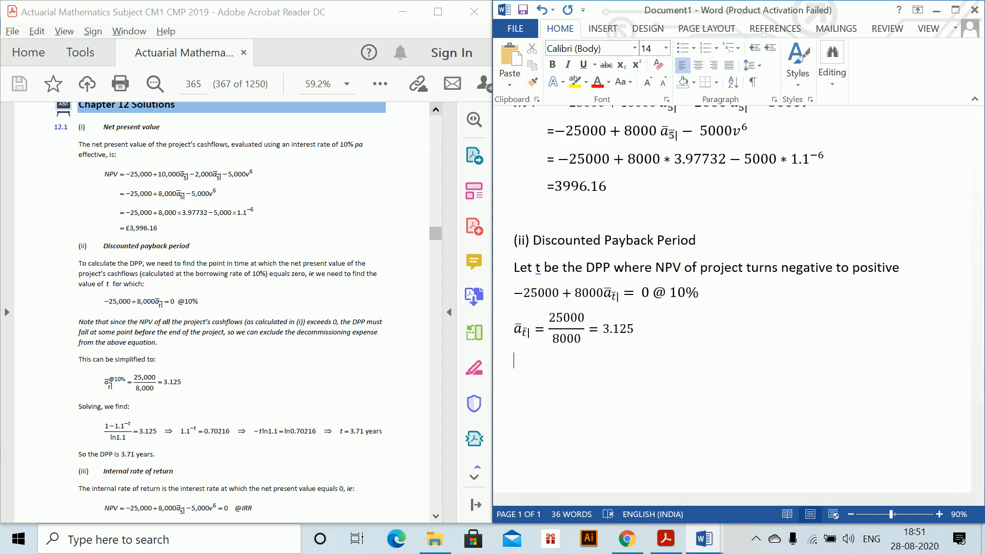
{"action": "key", "text": "alt+equal"}
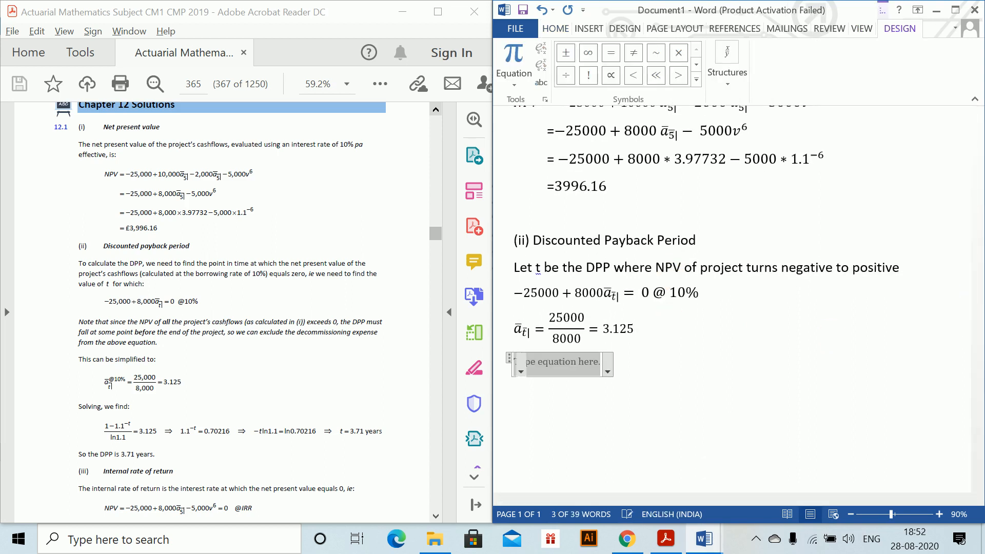
{"action": "type", "text": "(1-1.1^"}
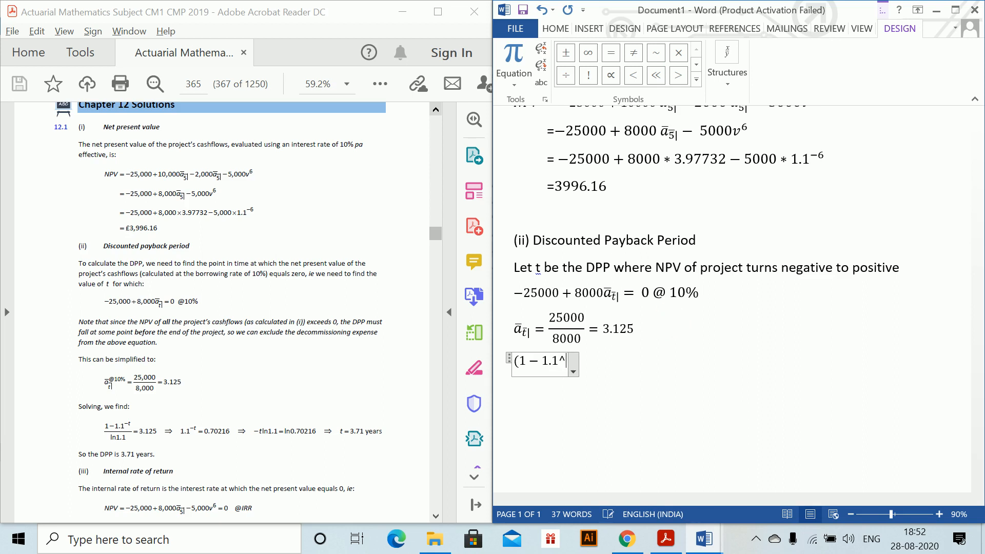
{"action": "type", "text": "(-t) "}
{"action": "type", "text": ")/"}
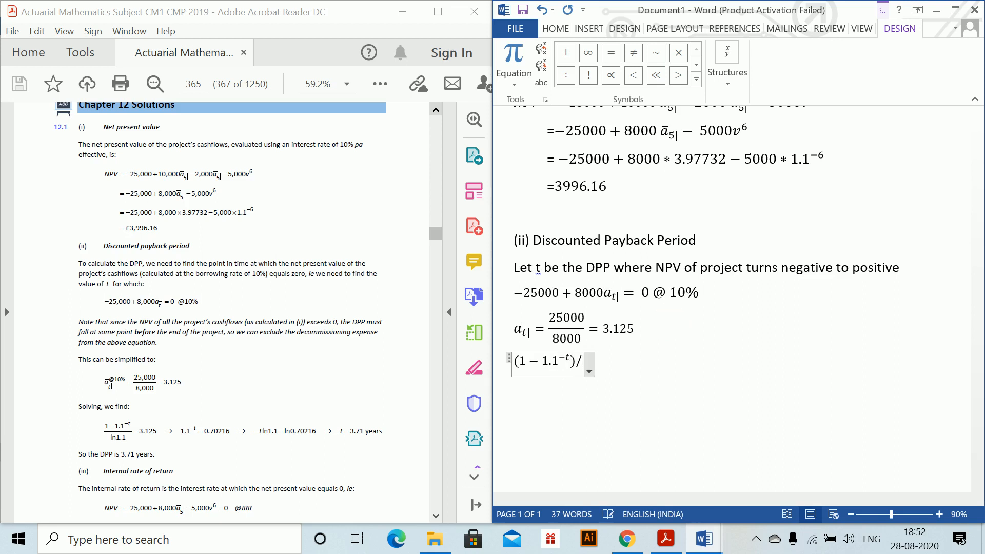
{"action": "type", "text": "(ln 1.1)"}
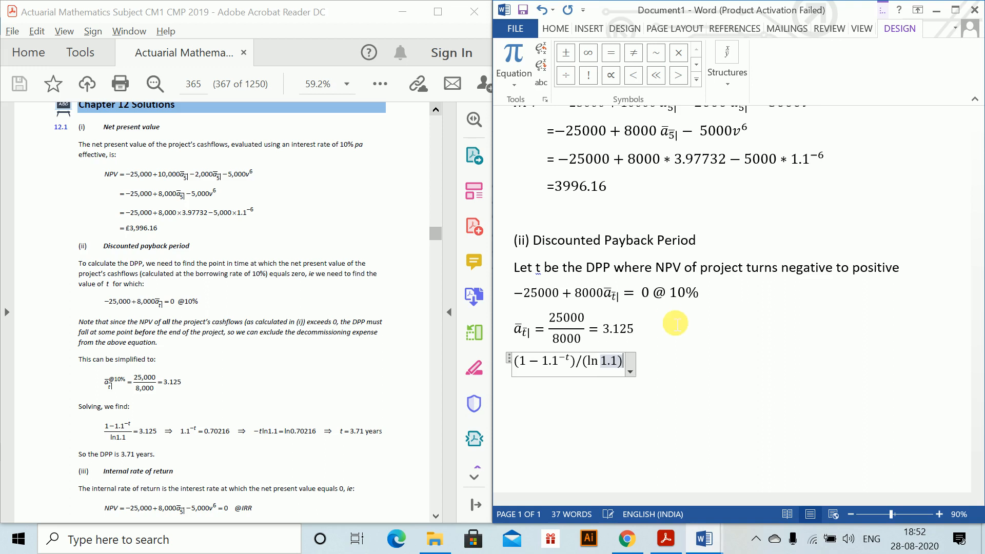
{"action": "key", "text": "BackSpace"}
{"action": "key", "text": "Right"}
{"action": "type", "text": ")"}
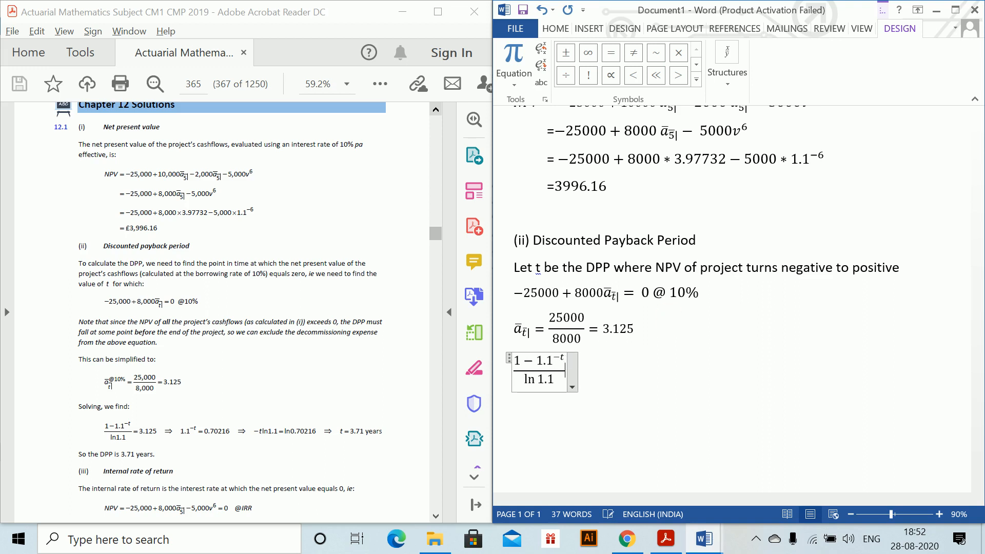
- Set the fraction 1 − 1.1^−t over ln 1.1 equal to 3.125 and finish the equation
{"action": "type", "text": "="}
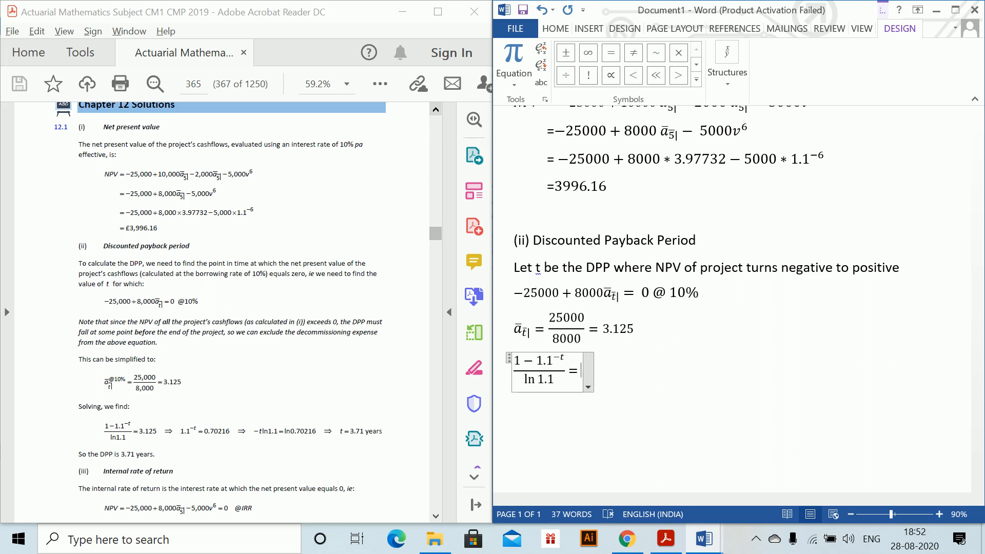
{"action": "type", "text": "31"}
{"action": "key", "text": "BackSpace"}
{"action": "type", "text": ".1"}
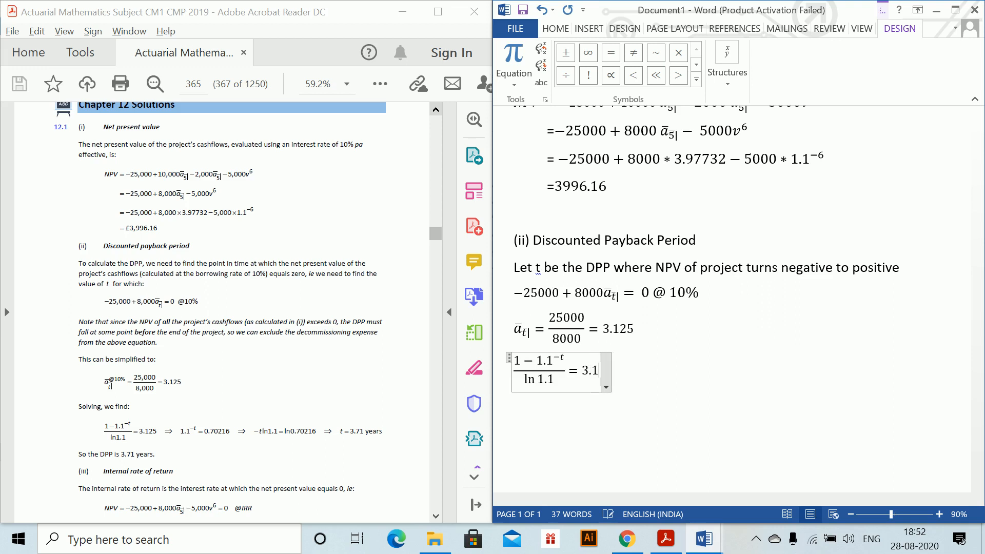
{"action": "type", "text": "25"}
{"action": "left_click", "coordinate": [675, 323]}
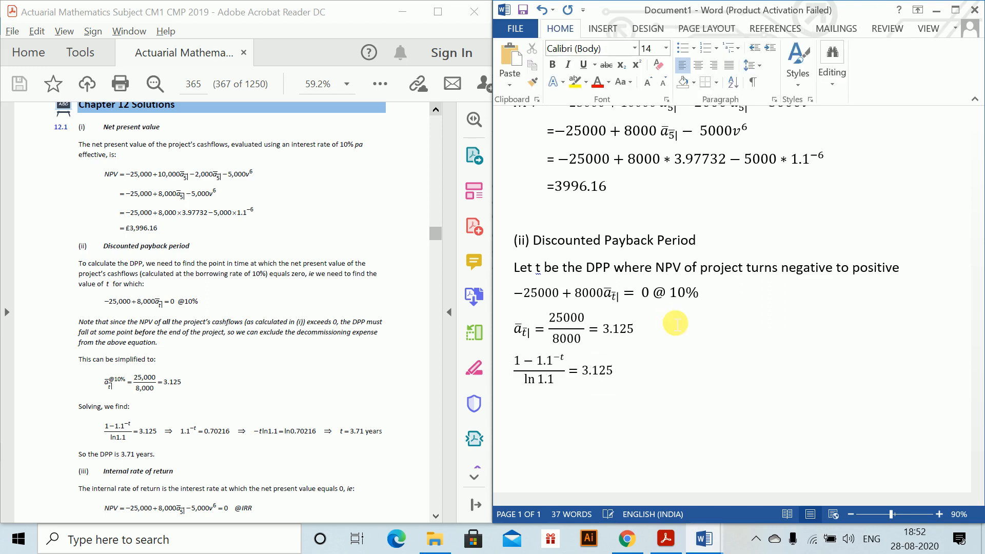
- Add an equation below the fraction line reading 1.1^−t = 3.125 ∗ ln 1.1
{"action": "key", "text": "alt+equal"}
{"action": "type", "text": "1"}
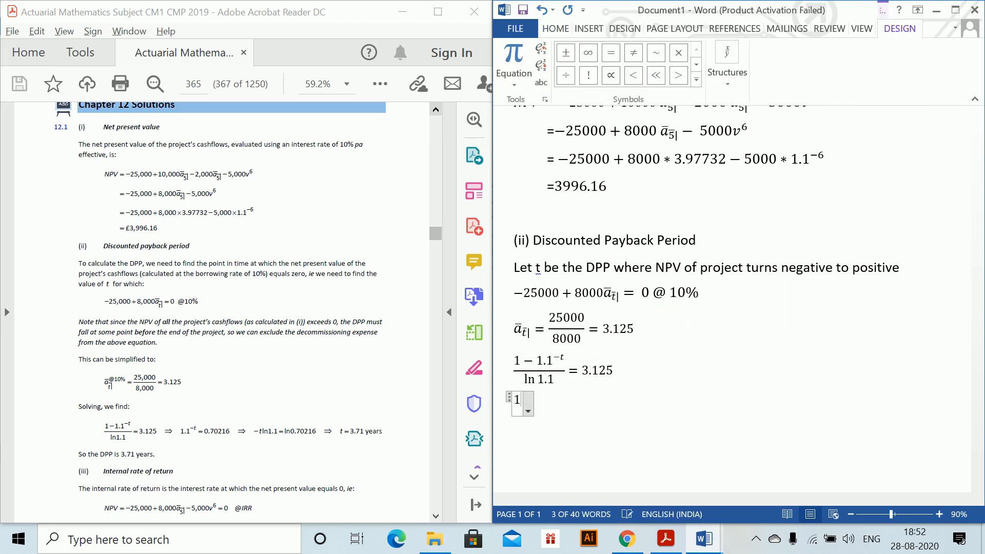
{"action": "type", "text": ".1^(-"}
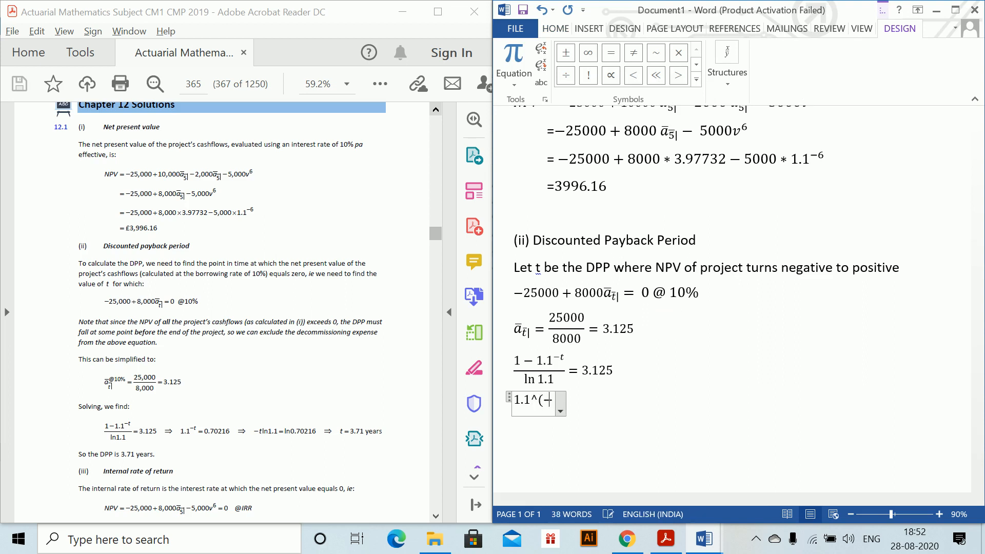
{"action": "type", "text": "t) =2.15"}
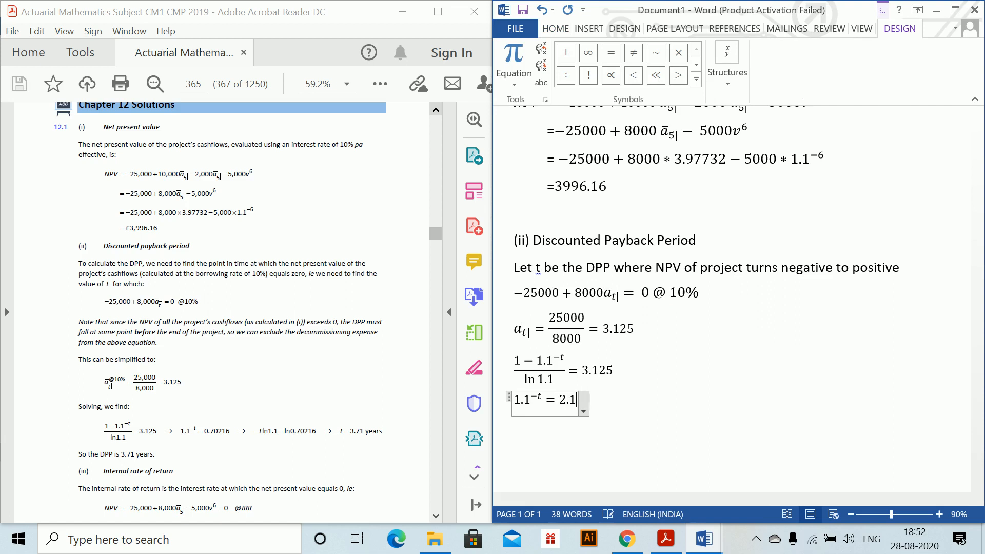
{"action": "key", "text": "BackSpace"}
{"action": "key", "text": "BackSpace"}
{"action": "key", "text": "BackSpace"}
{"action": "key", "text": "BackSpace"}
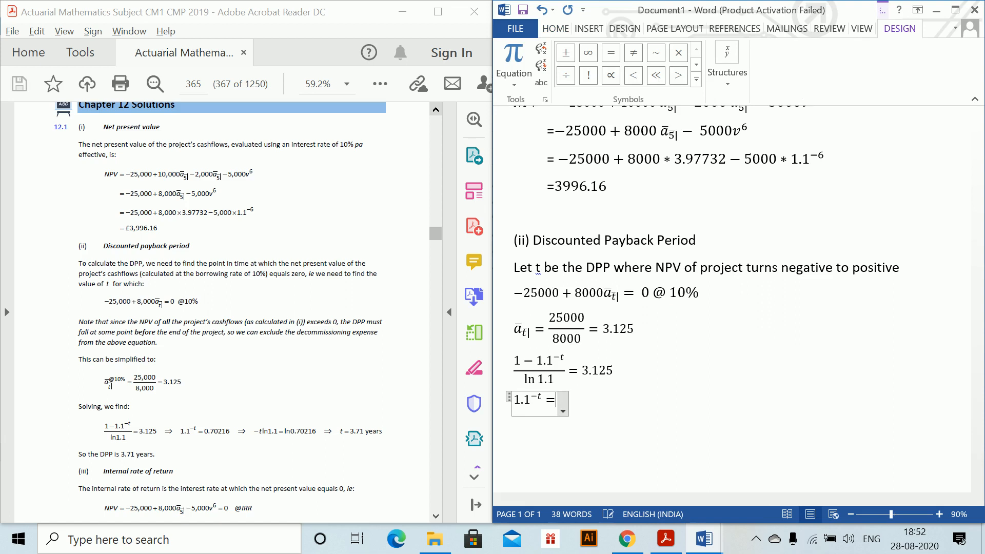
{"action": "type", "text": "3.125*ln "}
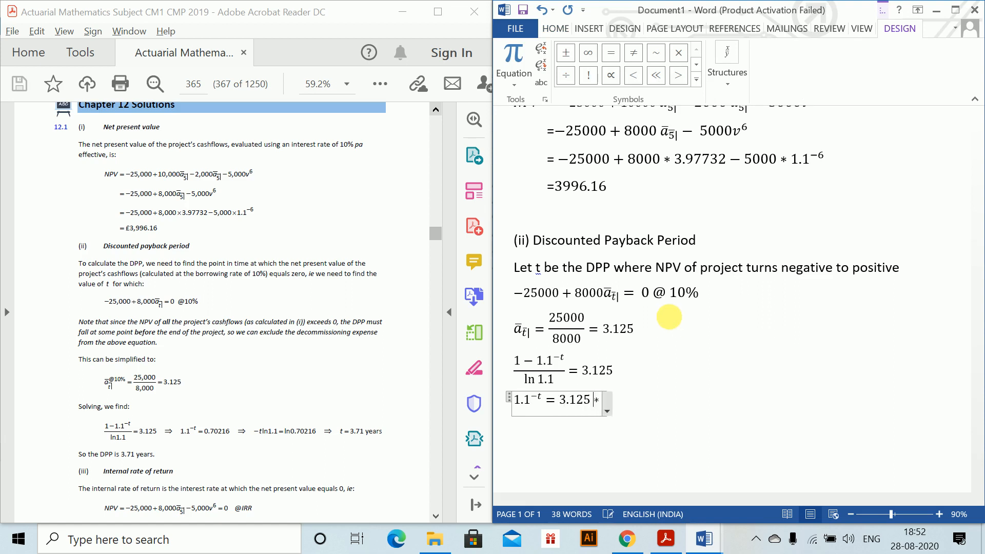
{"action": "type", "text": "1.1"}
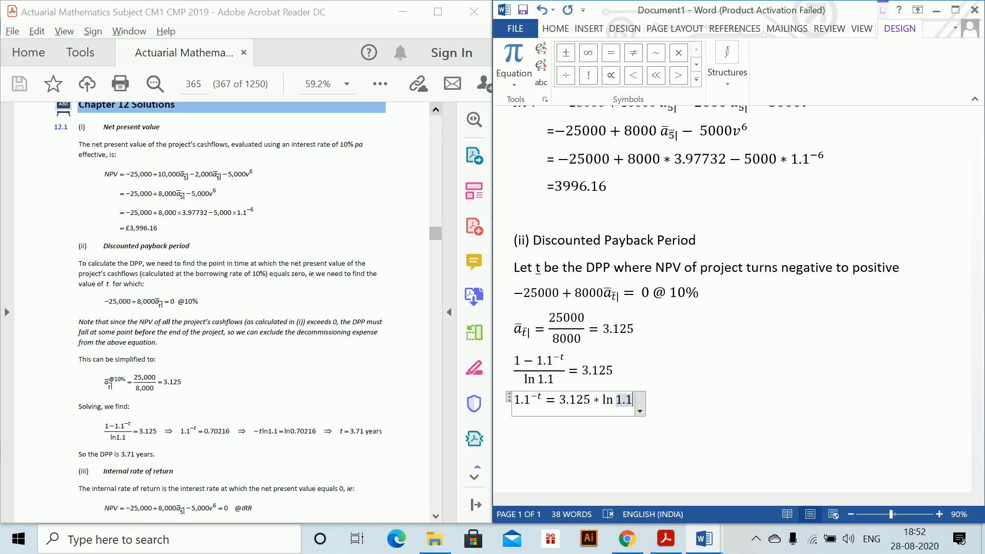
- Insert "1 −" before 3.125 in the 1.1^−t equation and append = 0.70216 at its end
{"action": "left_click", "coordinate": [559, 400]}
{"action": "type", "text": "1-"}
{"action": "key", "text": "Right"}
{"action": "key", "text": "Right"}
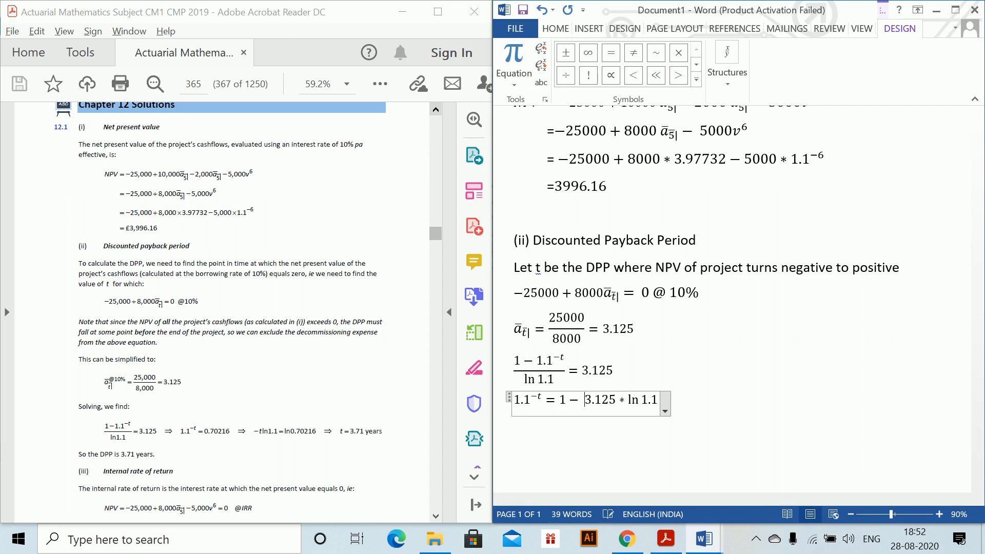
{"action": "key", "text": "Right"}
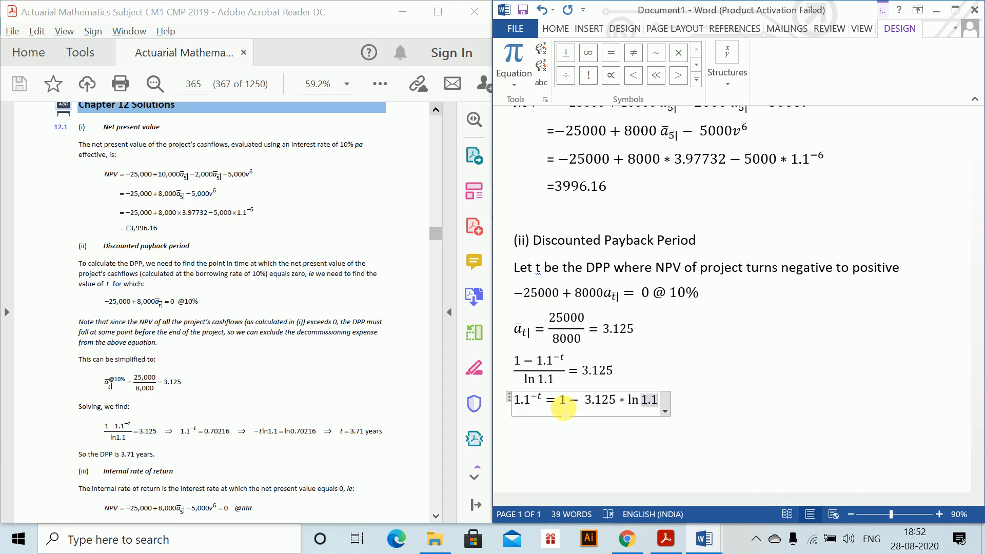
{"action": "key", "text": "Right"}
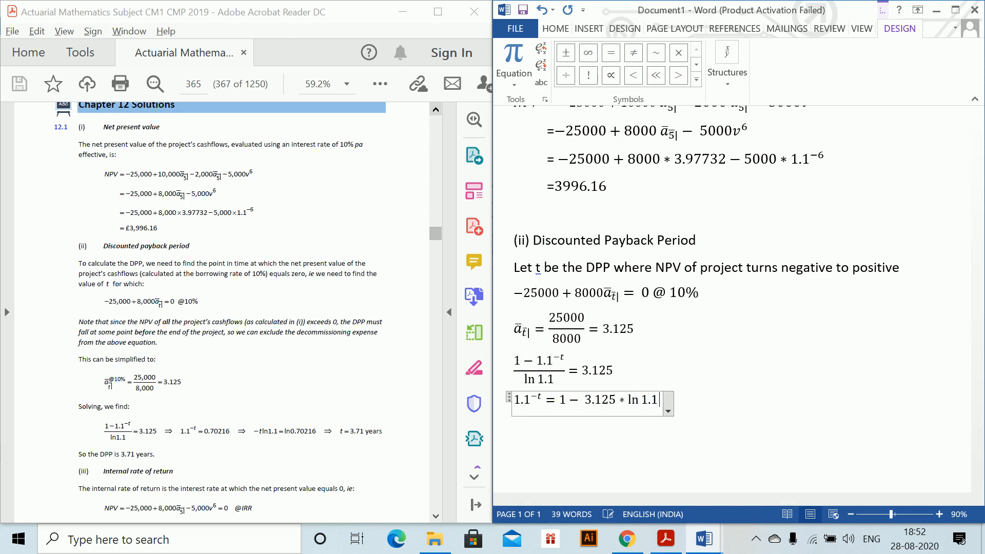
{"action": "type", "text": "= 0.7"}
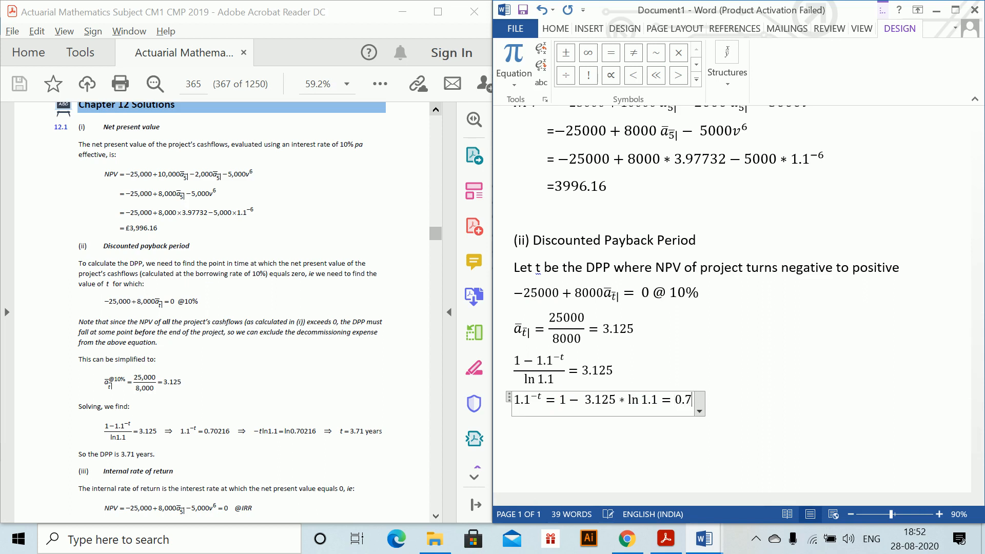
{"action": "type", "text": "0216"}
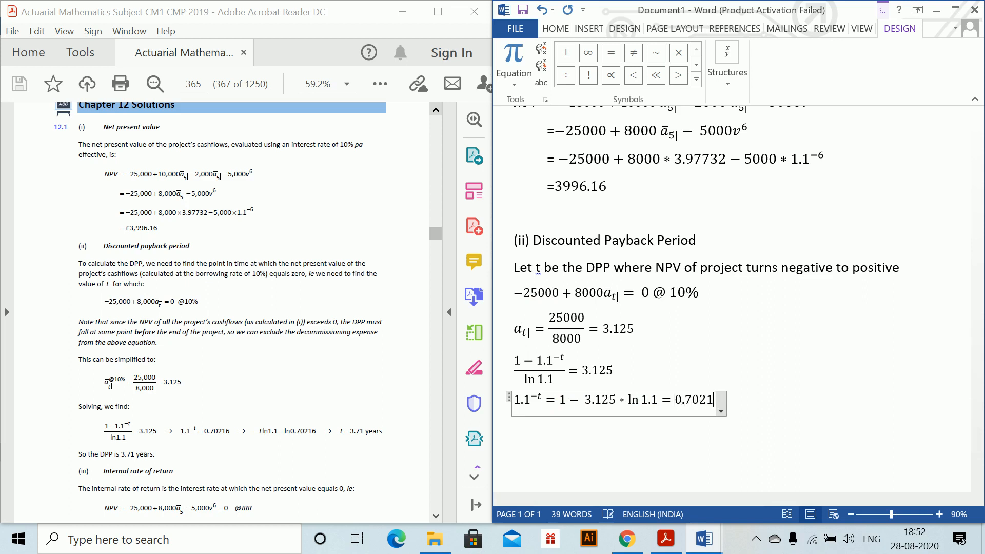
{"action": "left_click", "coordinate": [777, 408]}
- Add an equation on a new line below reading t = 3.71 years
{"action": "key", "text": "Return"}
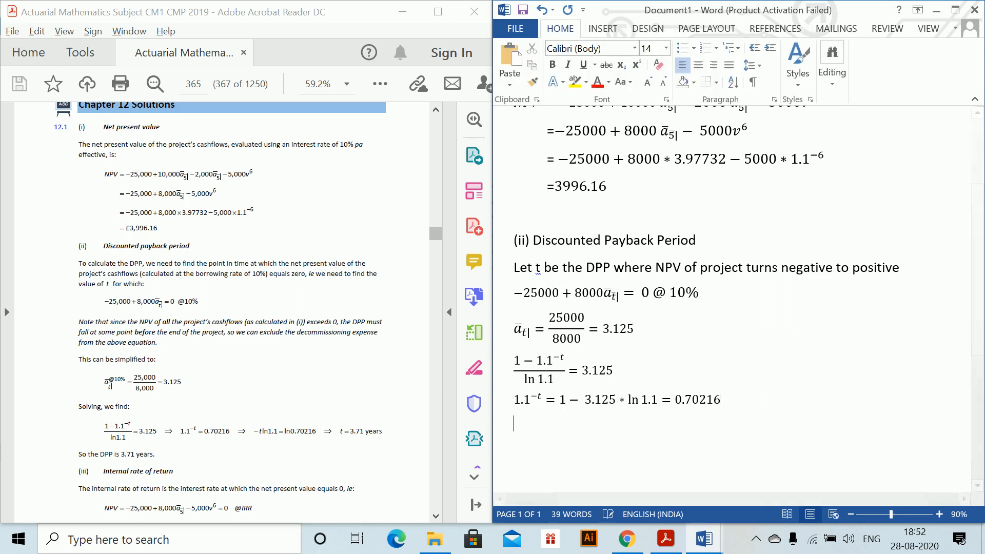
{"action": "key", "text": "alt+equal"}
{"action": "type", "text": "t"}
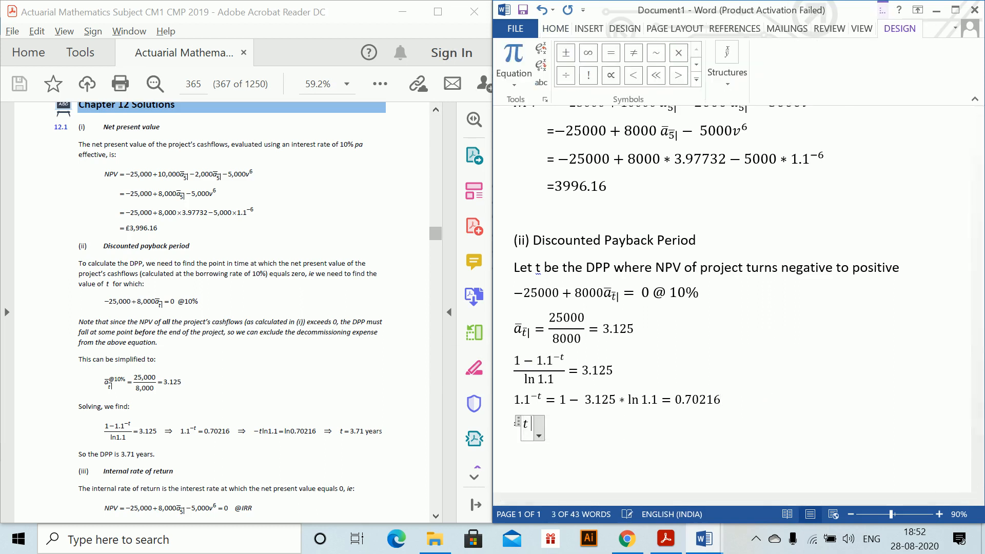
{"action": "type", "text": " = 3"}
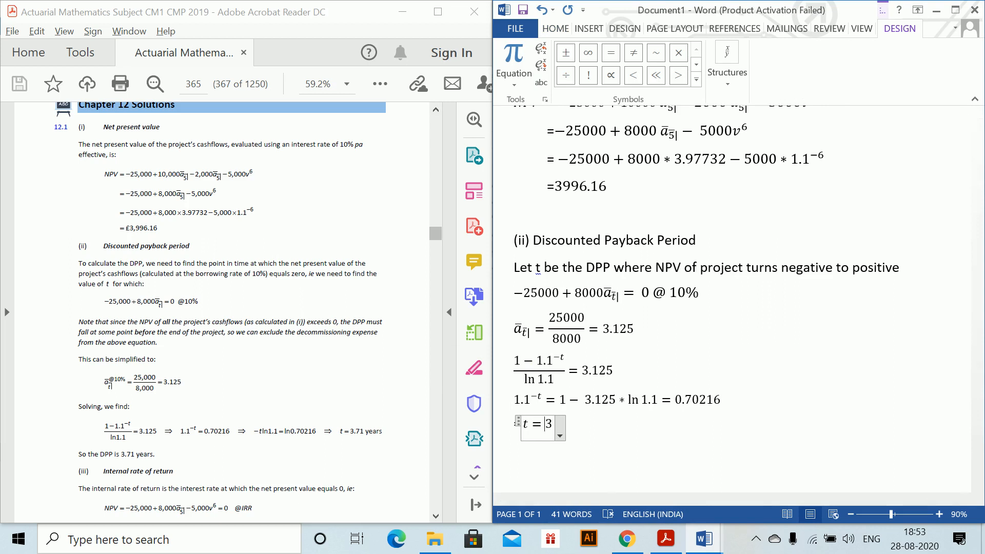
{"action": "type", "text": ".71 years"}
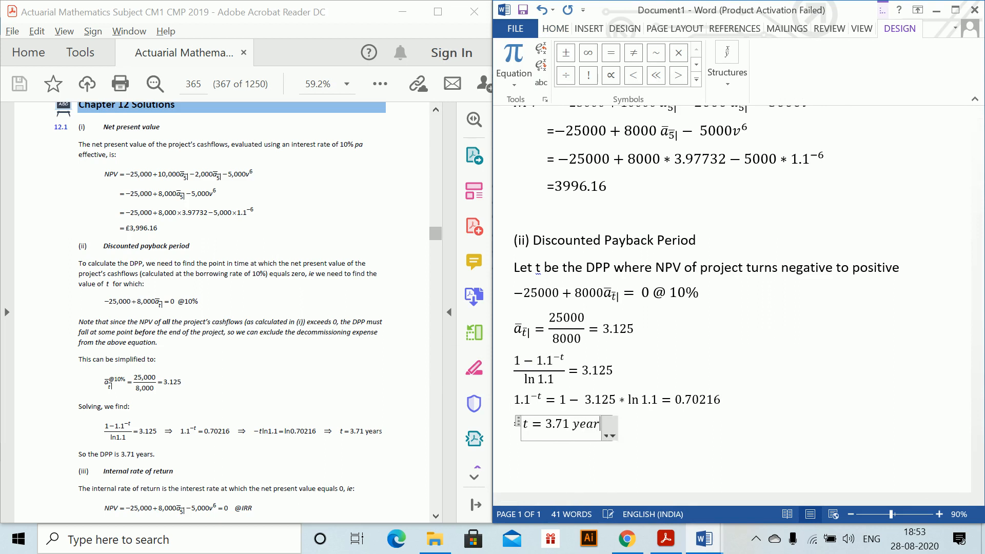
{"action": "left_click", "coordinate": [660, 440]}
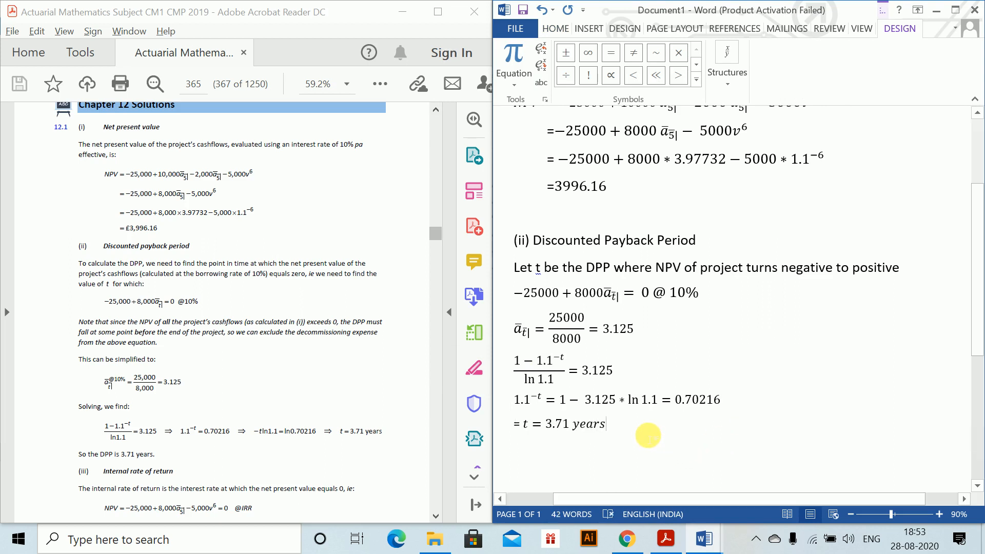
- Add the heading "(iii) Internal Rate of return" below the t = 3.71 years line, leaving a gap above it
{"action": "key", "text": "Return"}
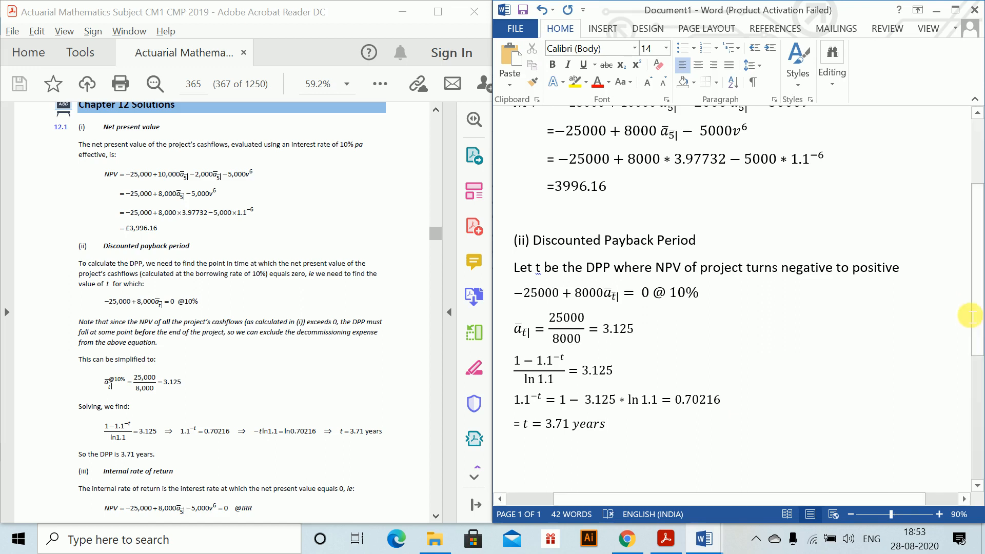
{"action": "scroll", "coordinate": [977, 311], "scroll_direction": "down", "scroll_amount": 1}
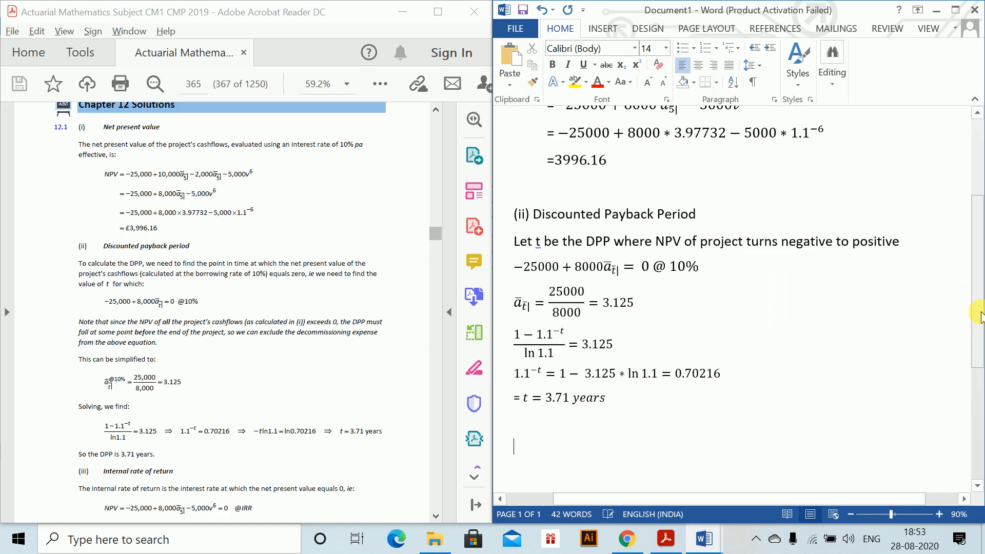
{"action": "type", "text": "(iii) Internal Ra"}
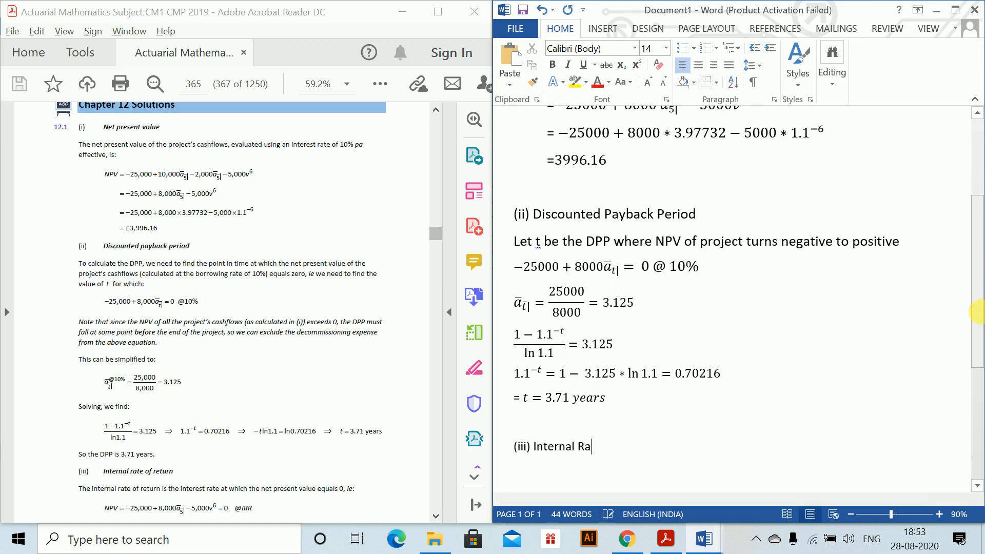
{"action": "type", "text": "te of return"}
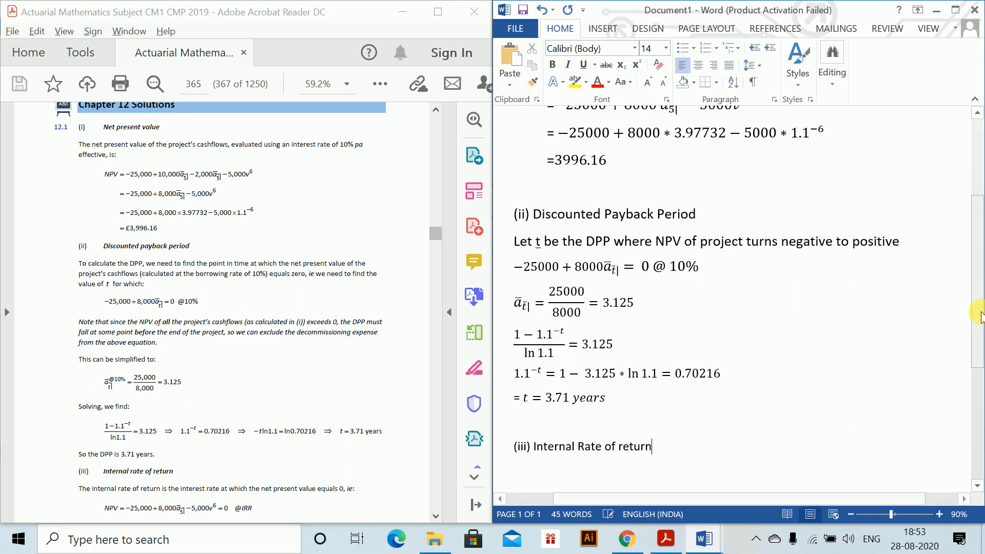
- Write "Let IRR be I, the rate of return for which NPV is zero" on the line below the part (iii) heading
{"action": "key", "text": "Return"}
{"action": "type", "text": "Let iRr be i"}
{"action": "key", "text": "Return"}
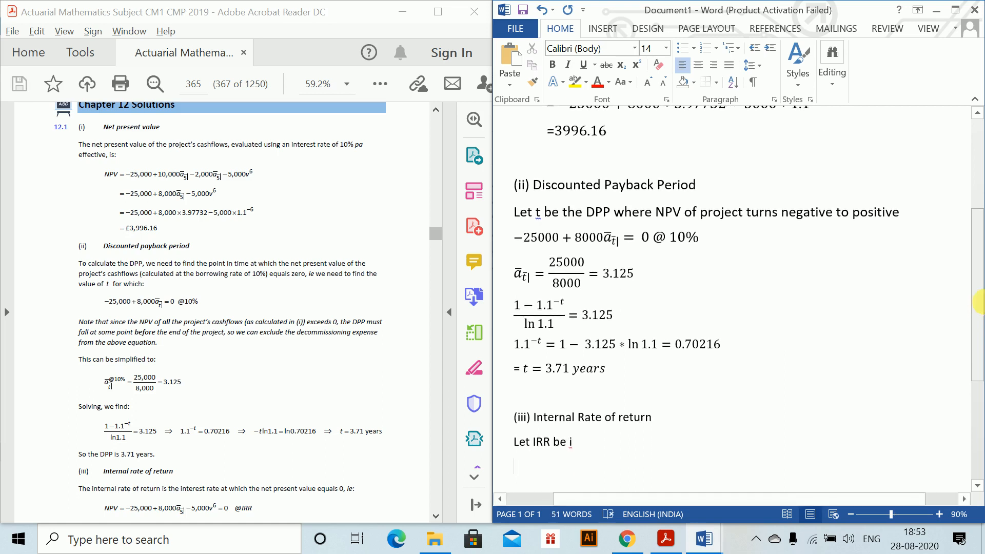
{"action": "scroll", "coordinate": [978, 297], "scroll_direction": "down", "scroll_amount": 2}
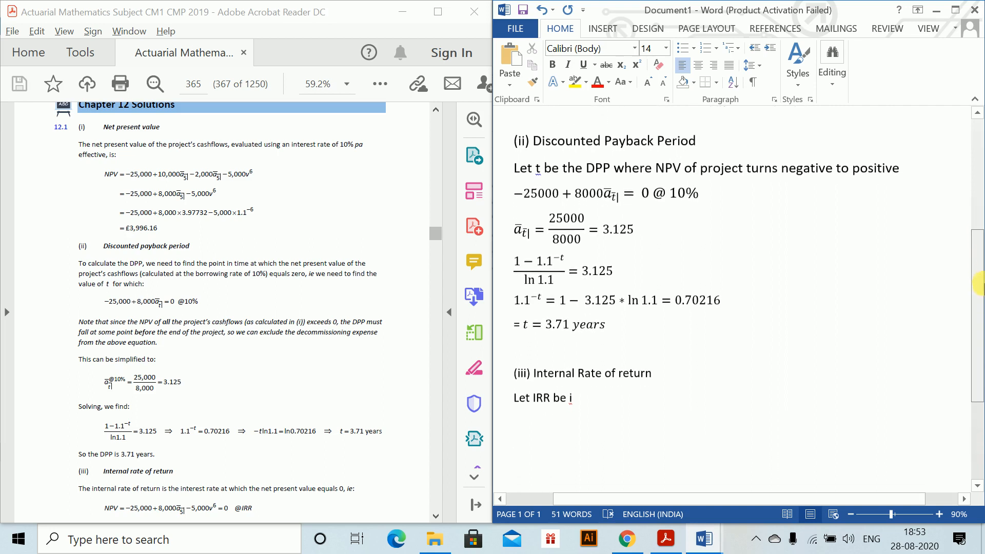
{"action": "scroll", "coordinate": [979, 285], "scroll_direction": "down", "scroll_amount": 2}
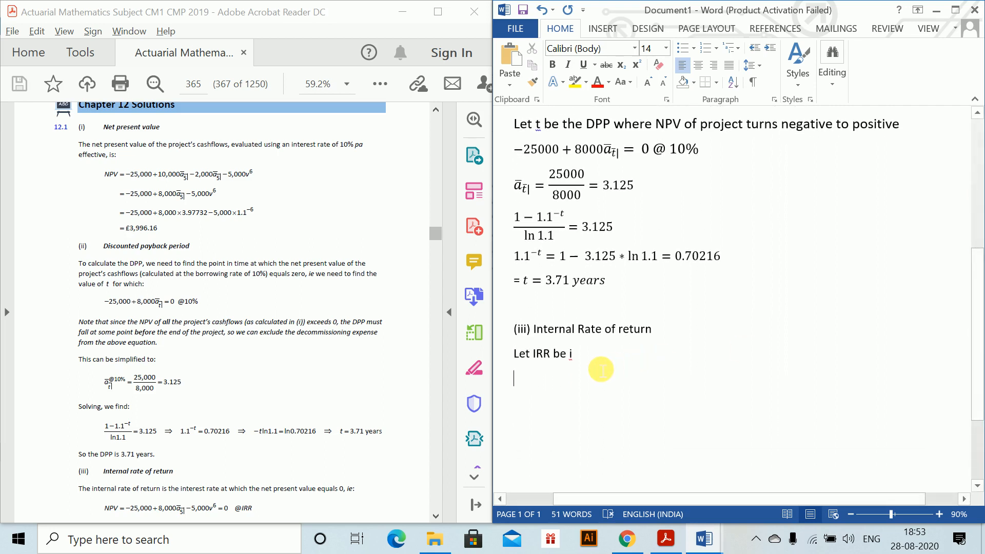
{"action": "key", "text": "BackSpace"}
{"action": "key", "text": "BackSpace"}
{"action": "key", "text": "BackSpace"}
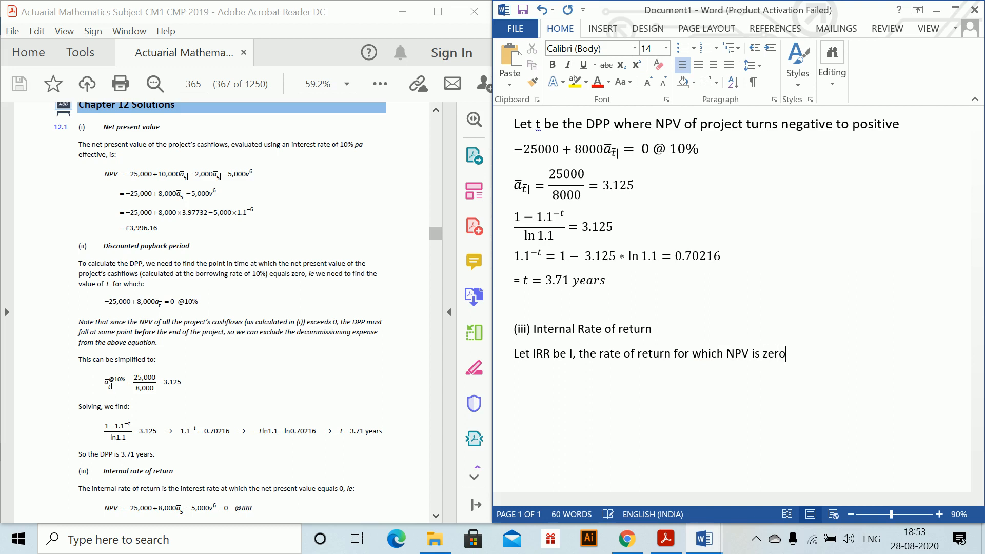
- Add a line starting "NPV =", copy in the part (i) expression −25000 + 8000 ā5| − 5000v⁶, and set it equal to 0
{"action": "type", "text": "NPV ="}
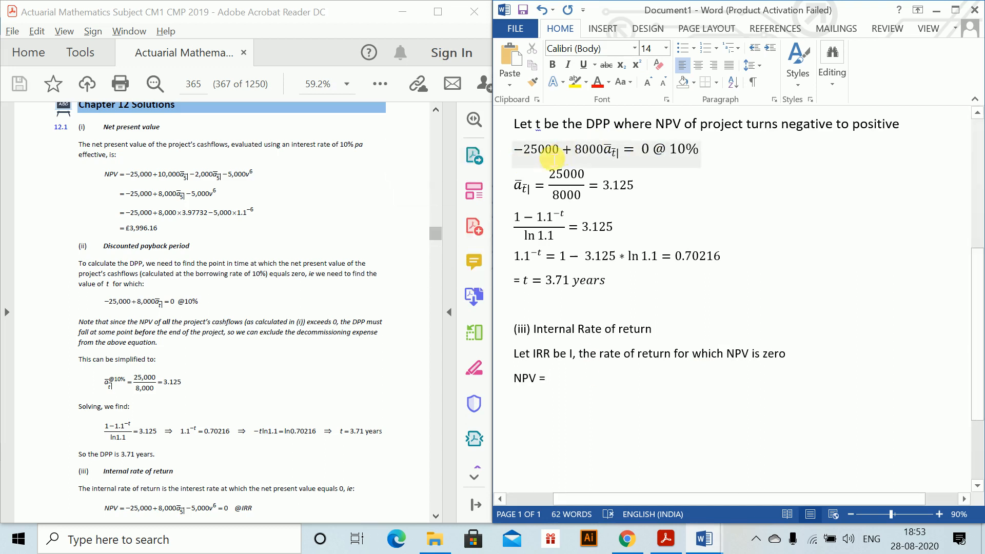
{"action": "left_click_drag", "start_coordinate": [979, 356], "coordinate": [978, 254]}
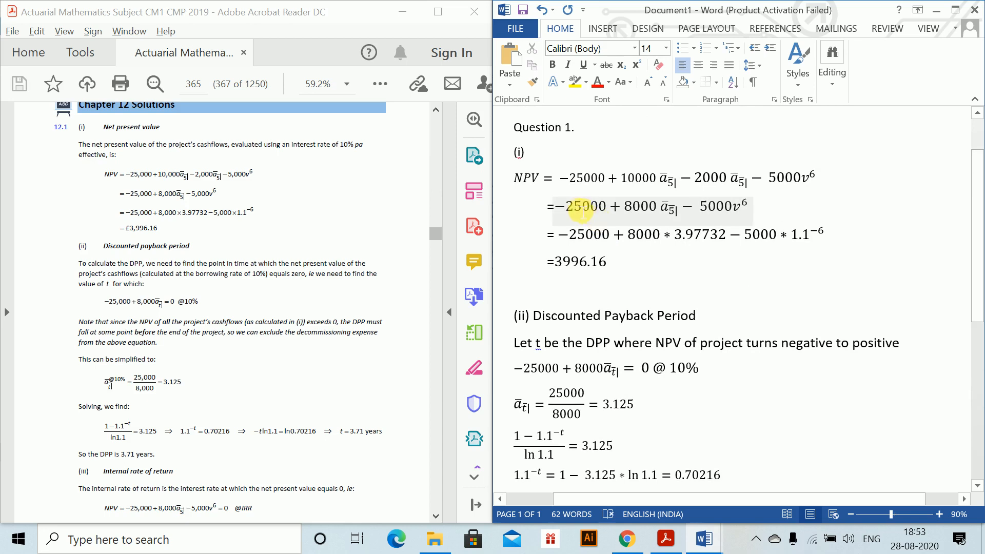
{"action": "left_click_drag", "start_coordinate": [568, 208], "coordinate": [743, 215]}
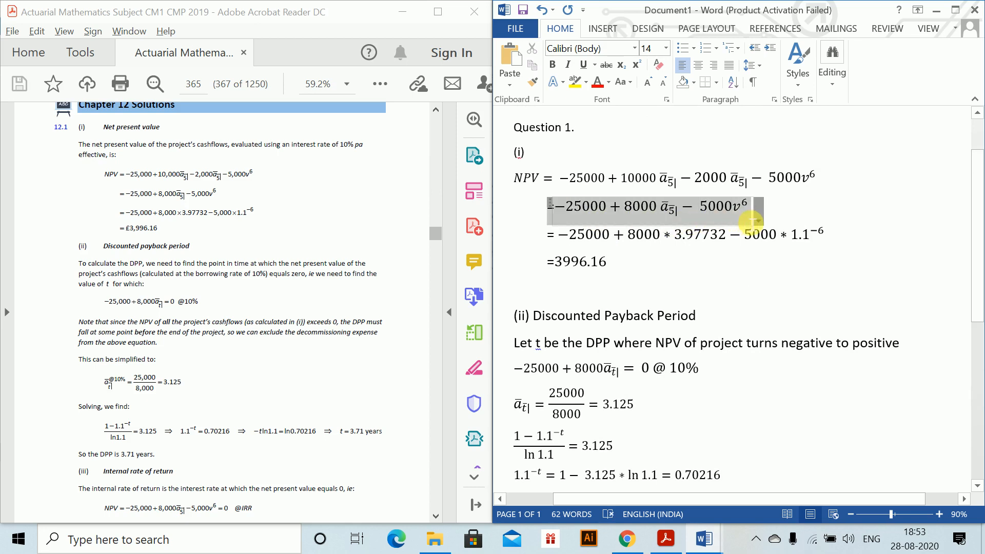
{"action": "scroll", "coordinate": [682, 343], "scroll_direction": "down", "scroll_amount": 7}
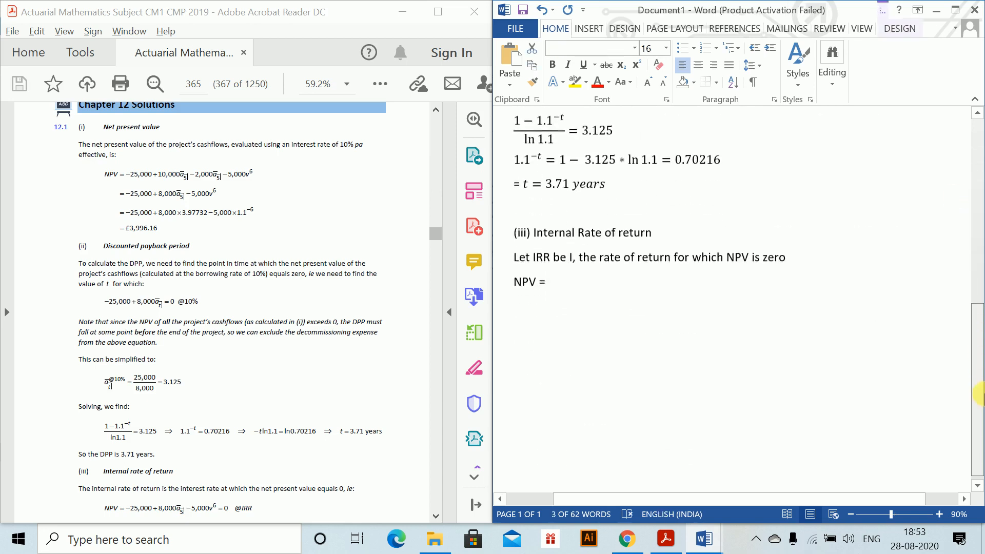
{"action": "left_click", "coordinate": [598, 259]}
{"action": "type", "text": "−25000 + 8000 ā5| − 5000v6"}
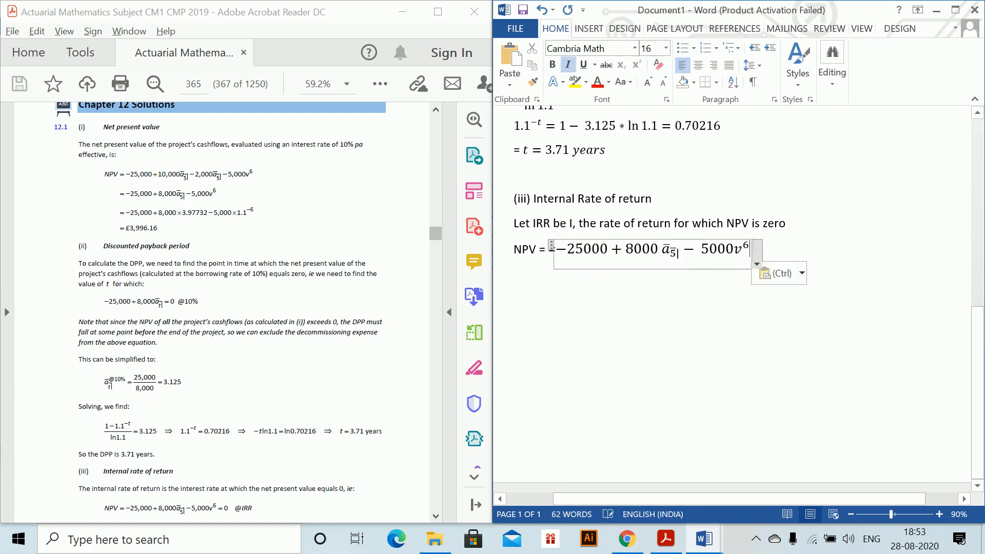
{"action": "type", "text": "=0"}
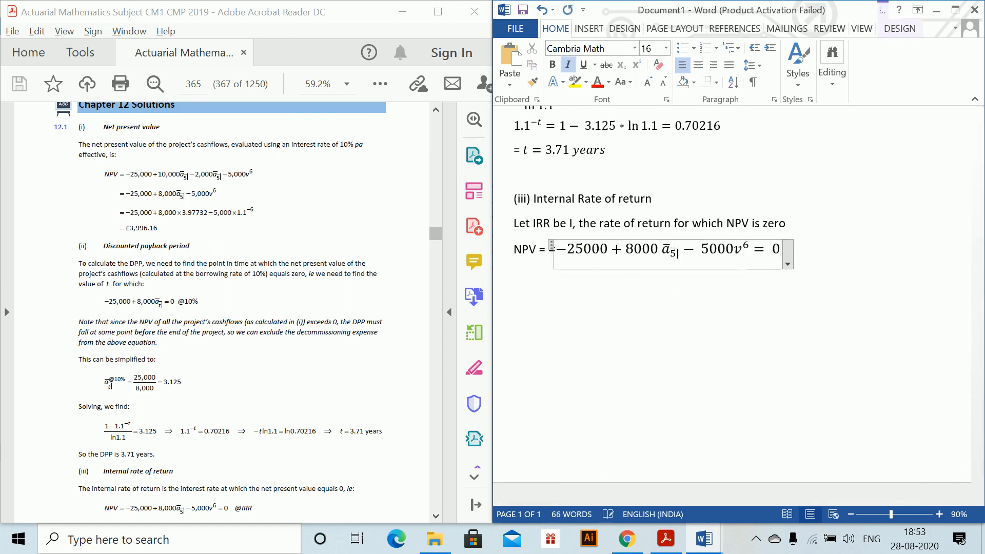
{"action": "left_click", "coordinate": [818, 252]}
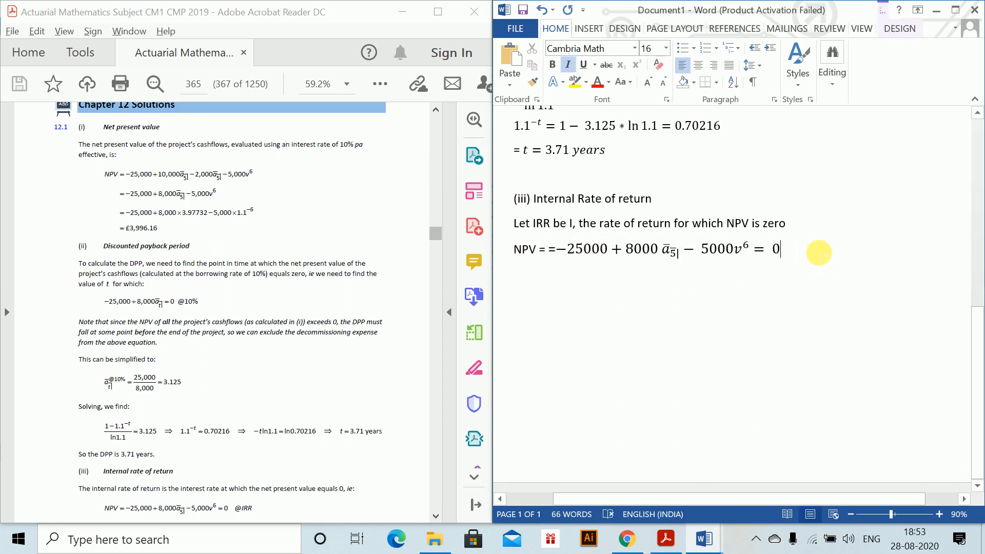
- Start a new line with "=" under the NPV equation, then switch to Acrobat Reader and show the IRR solution on page 366
{"action": "key", "text": "Return"}
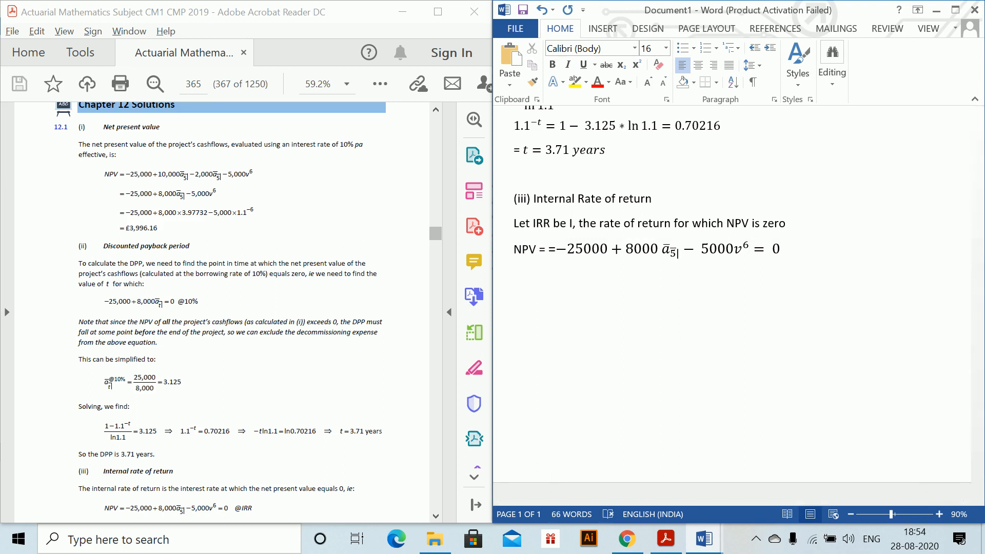
{"action": "left_click", "coordinate": [386, 342]}
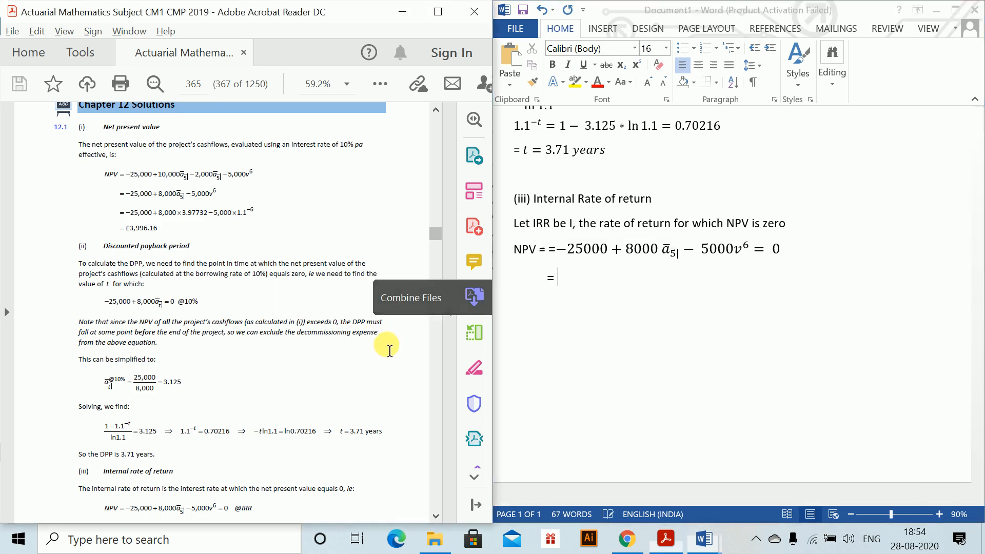
{"action": "left_click", "coordinate": [435, 514]}
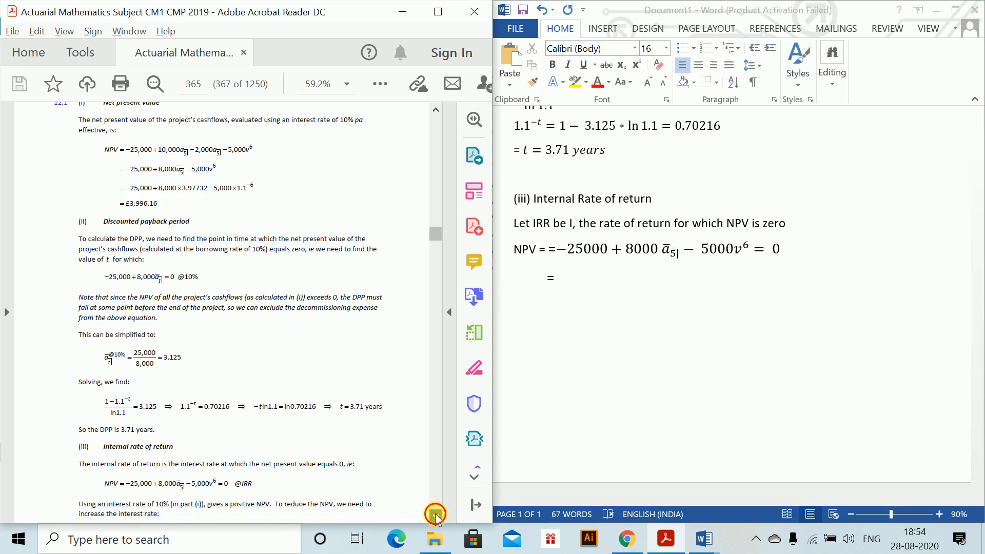
{"action": "left_click", "coordinate": [436, 514]}
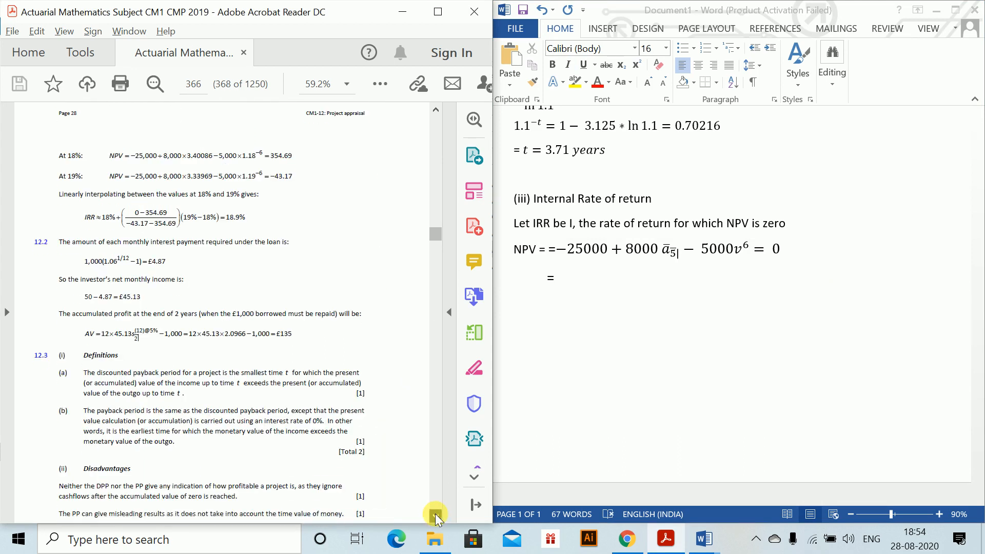